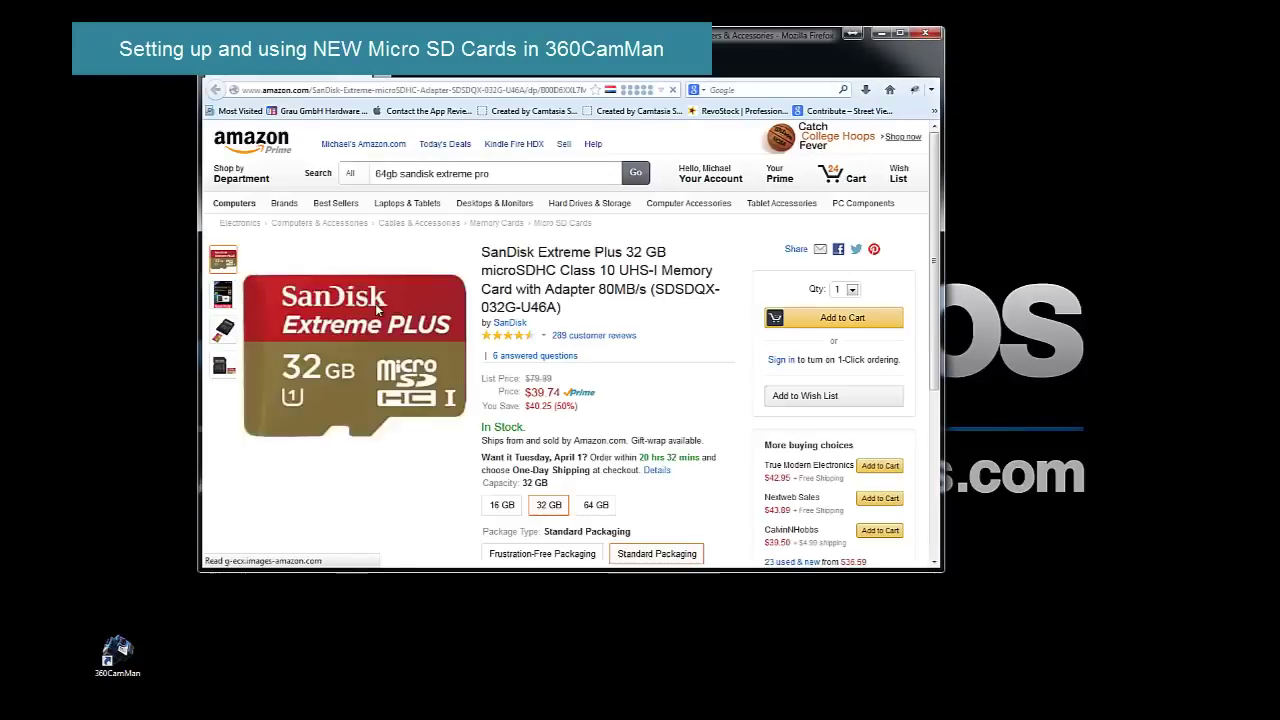
Step: Close the SanDisk product page and select the H3Pro6 camera model in 360CamMan
mouse_move(378, 345)
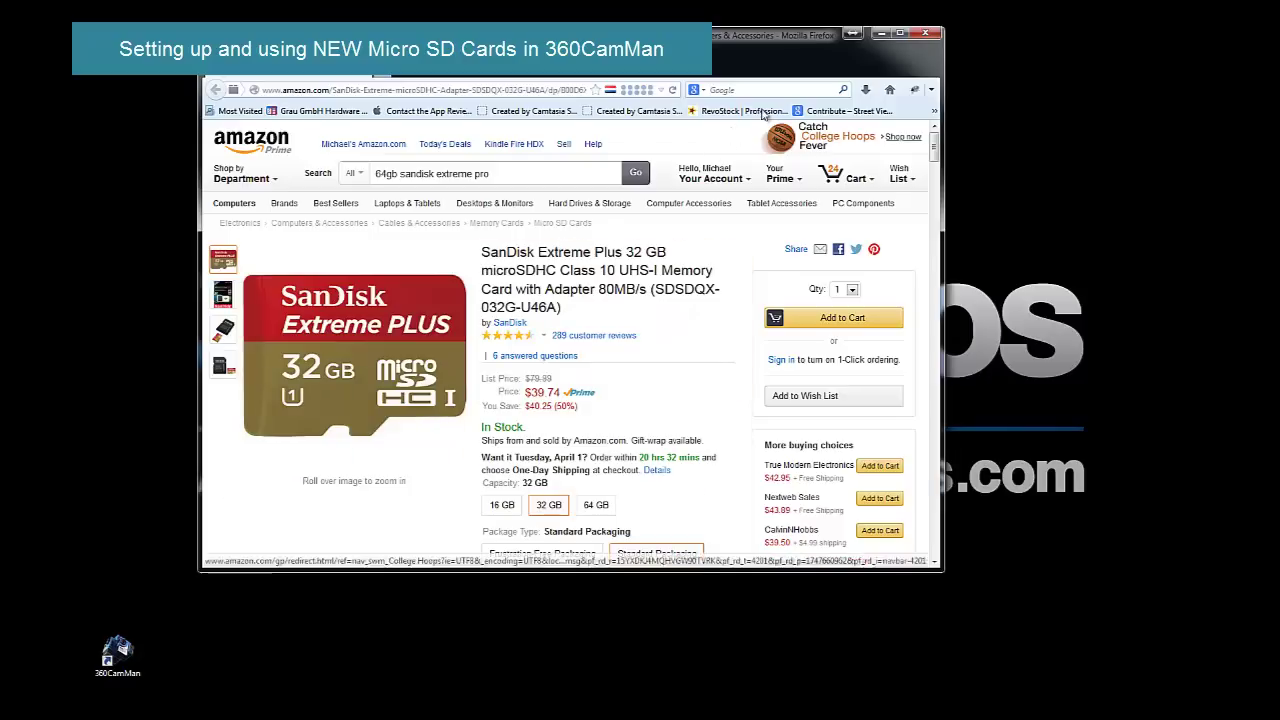
left_click(927, 35)
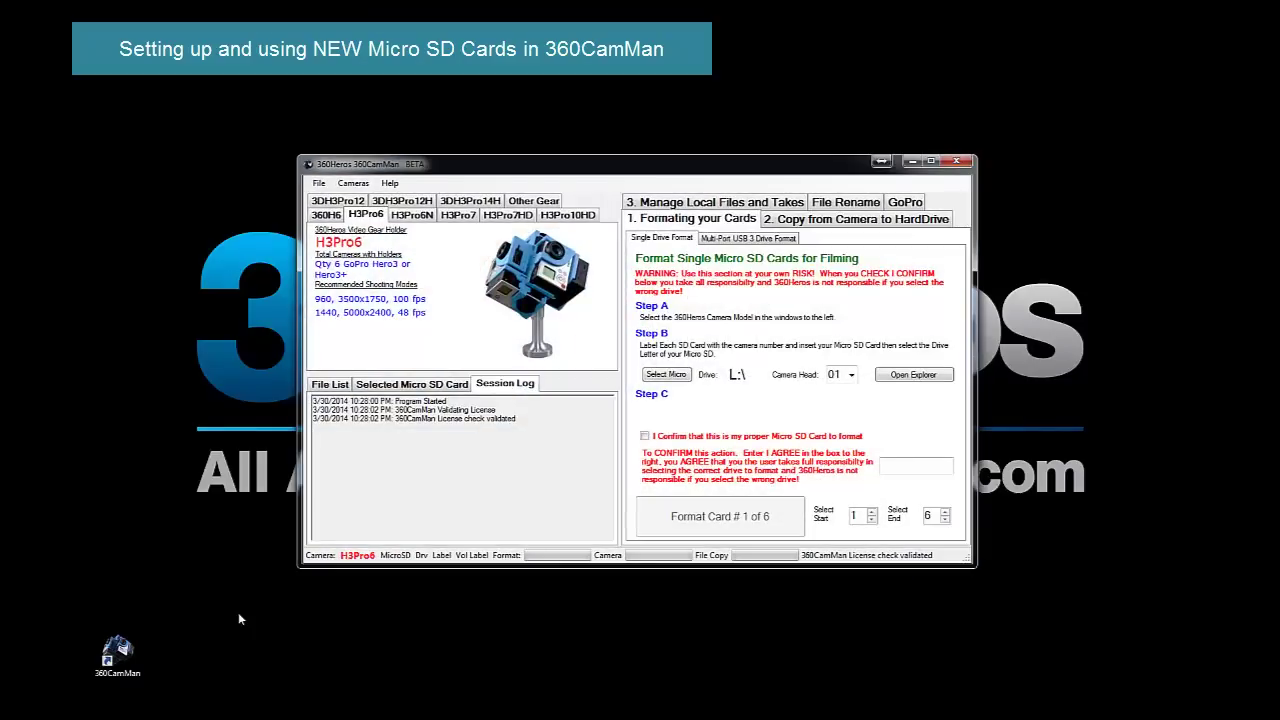
left_click(396, 216)
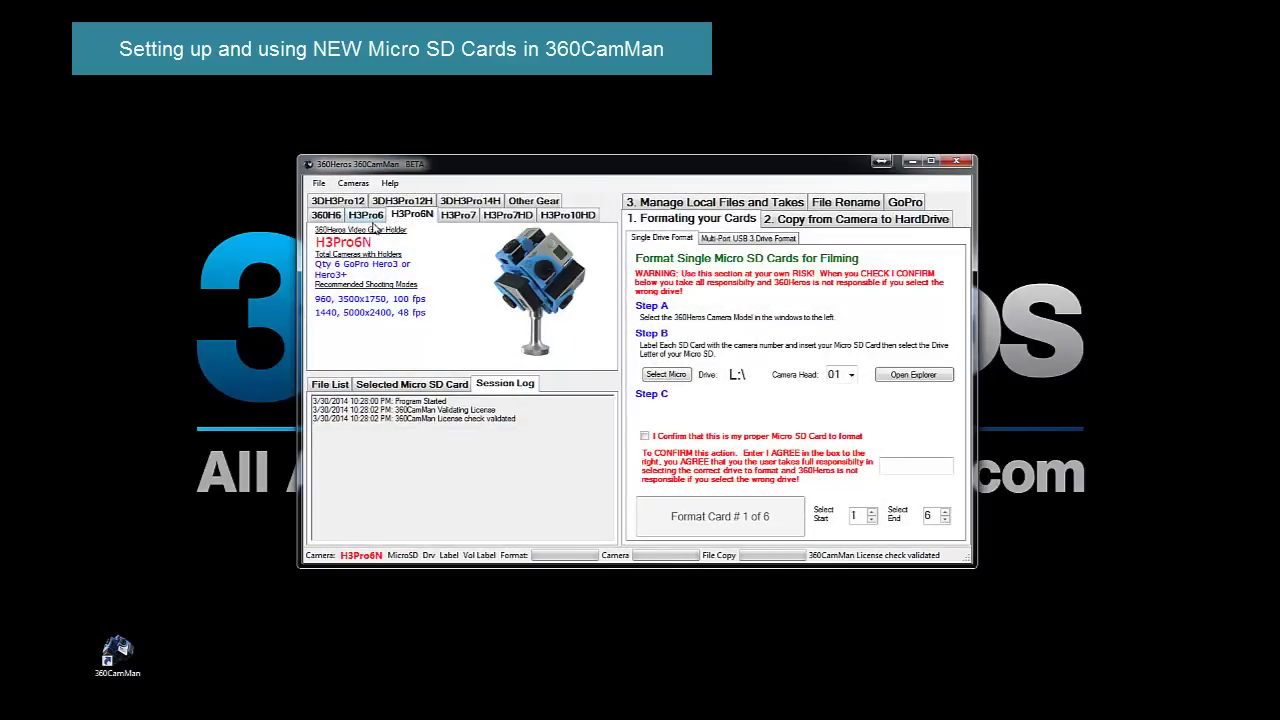
left_click(370, 216)
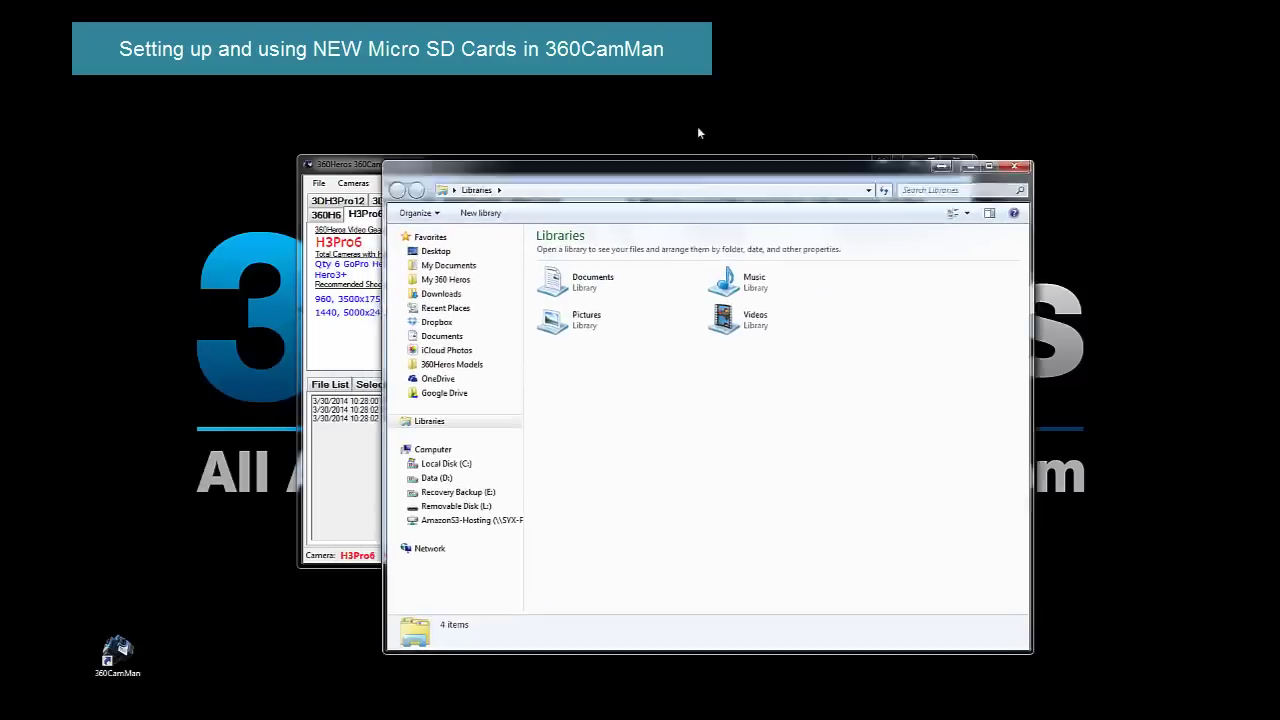
Step: Check Removable Disk (L:) in the file explorer and choose it as the micro SD drive in 360CamMan
left_click_drag(697, 126, 797, 83)
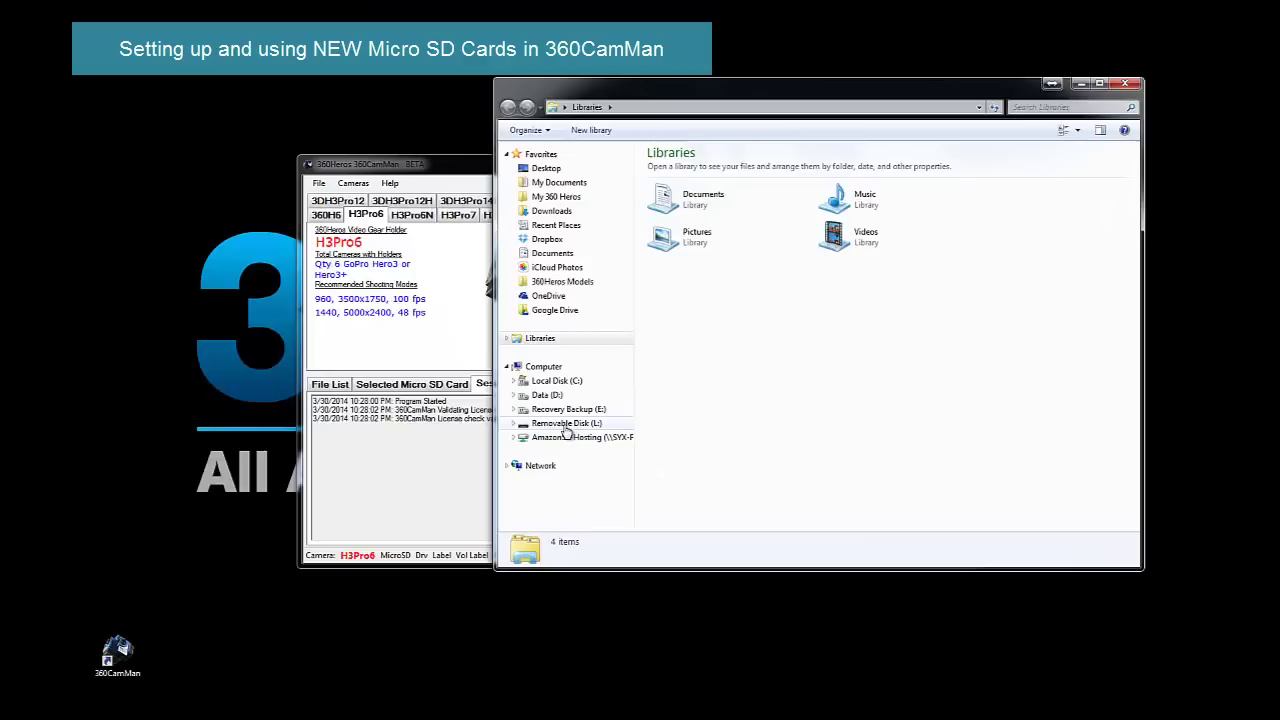
left_click(566, 424)
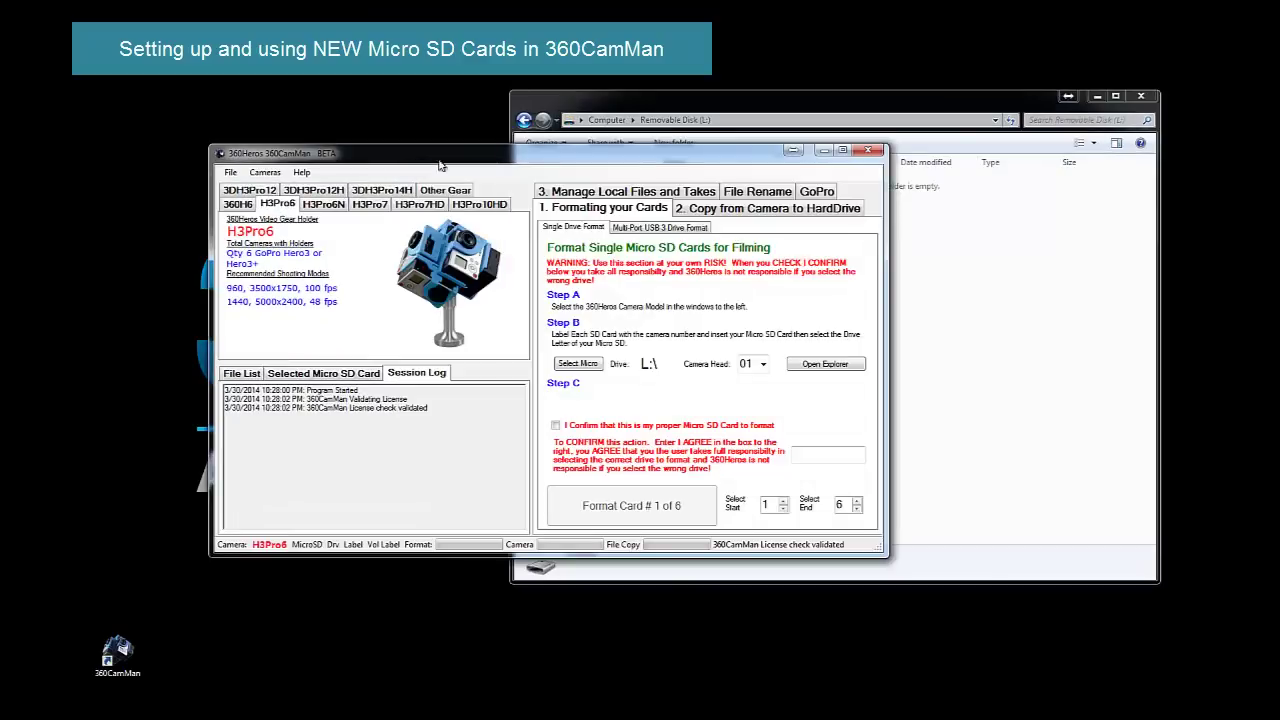
left_click(584, 366)
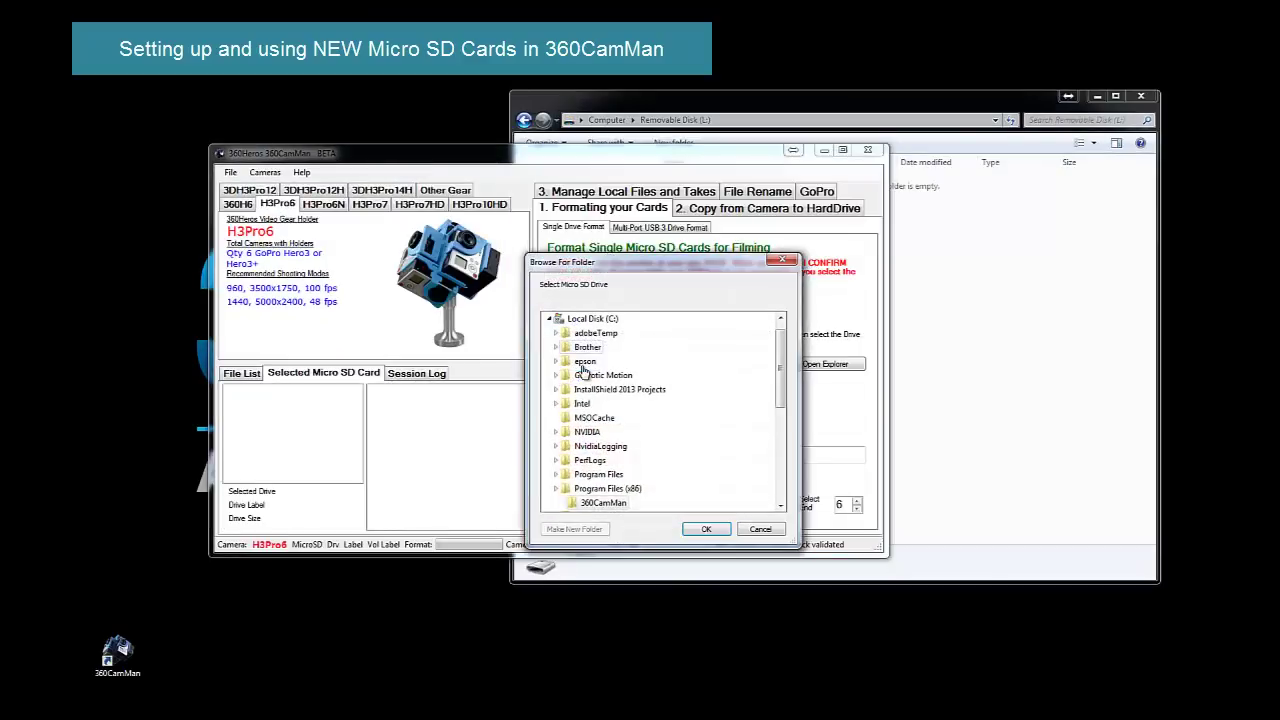
left_click(549, 320)
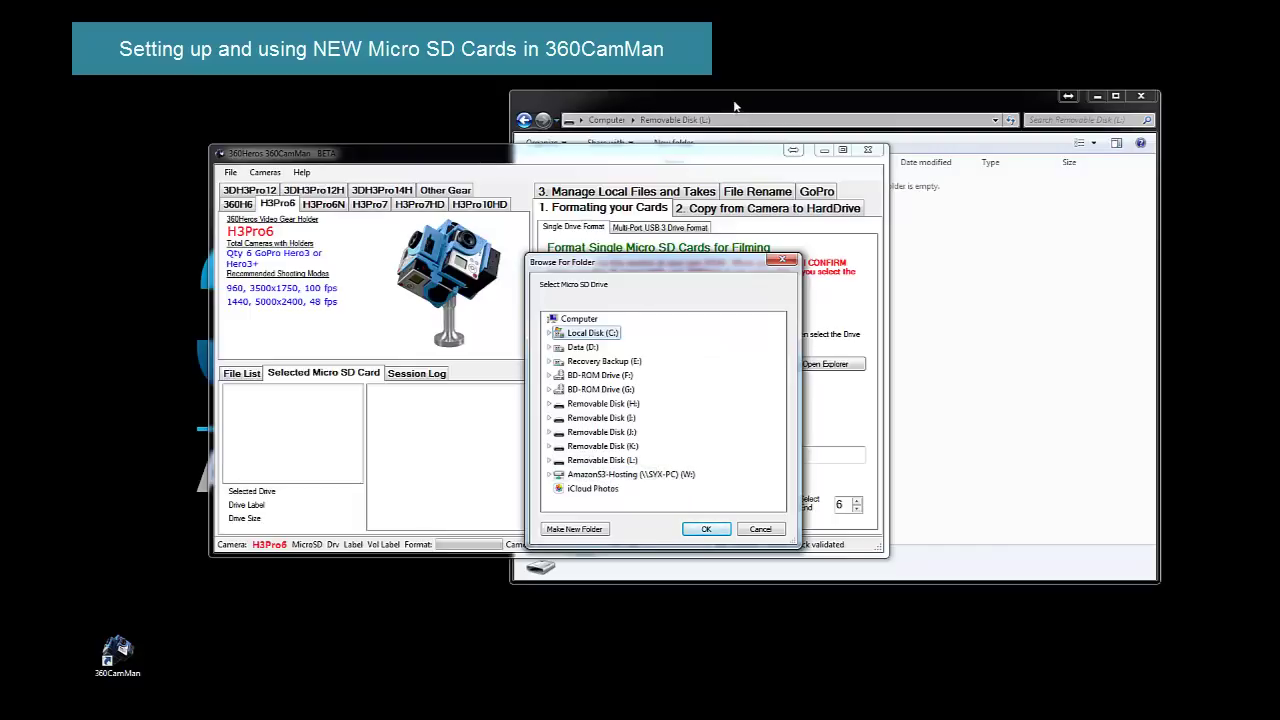
left_click_drag(734, 106, 812, 104)
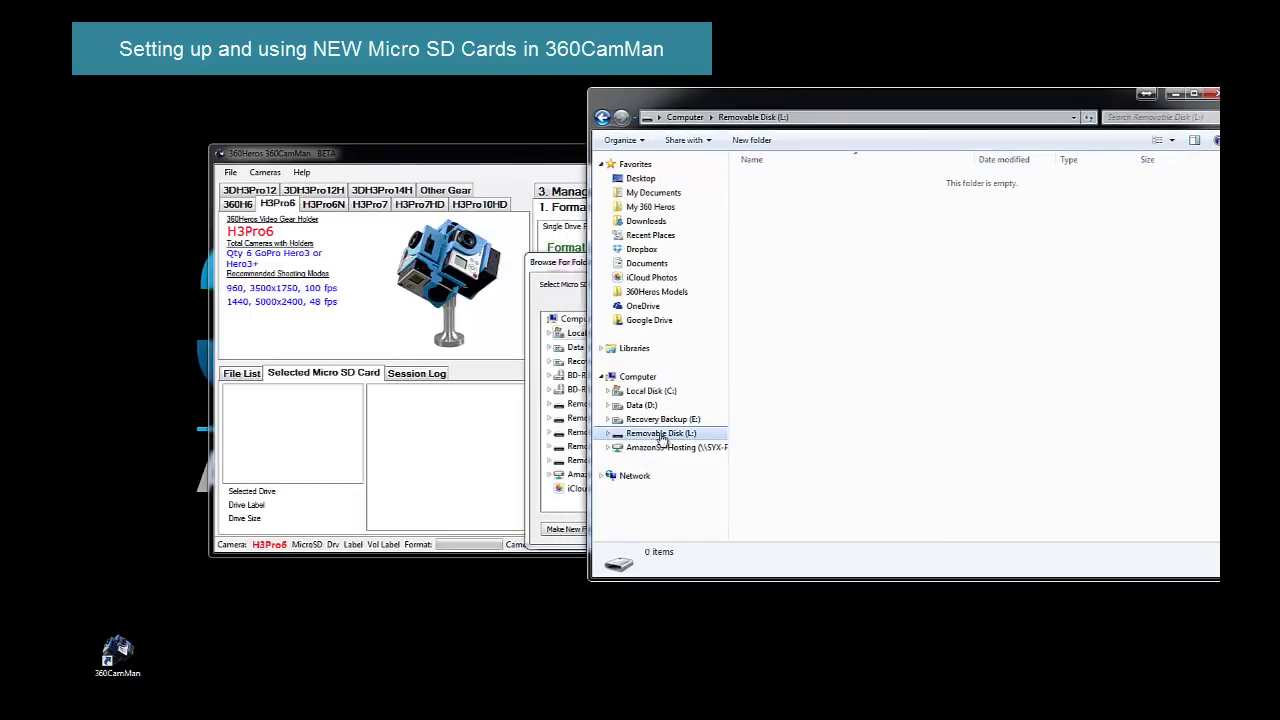
left_click(565, 275)
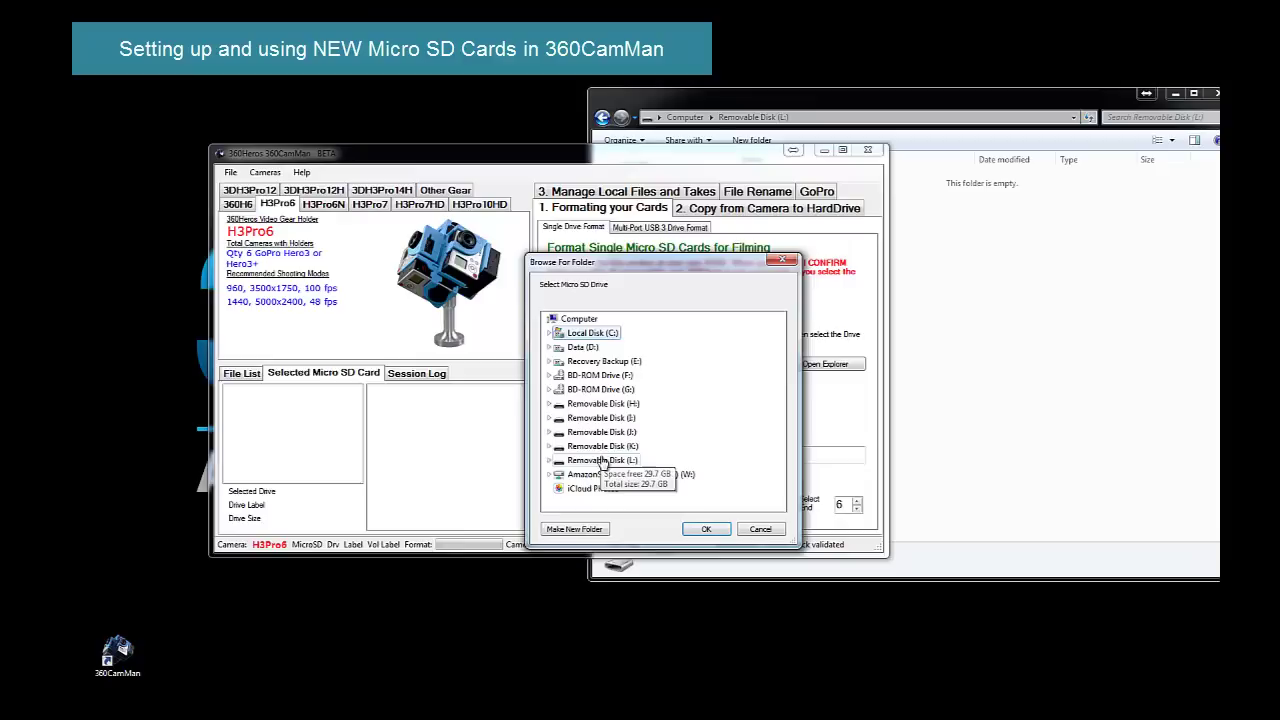
left_click(603, 460)
left_click(706, 529)
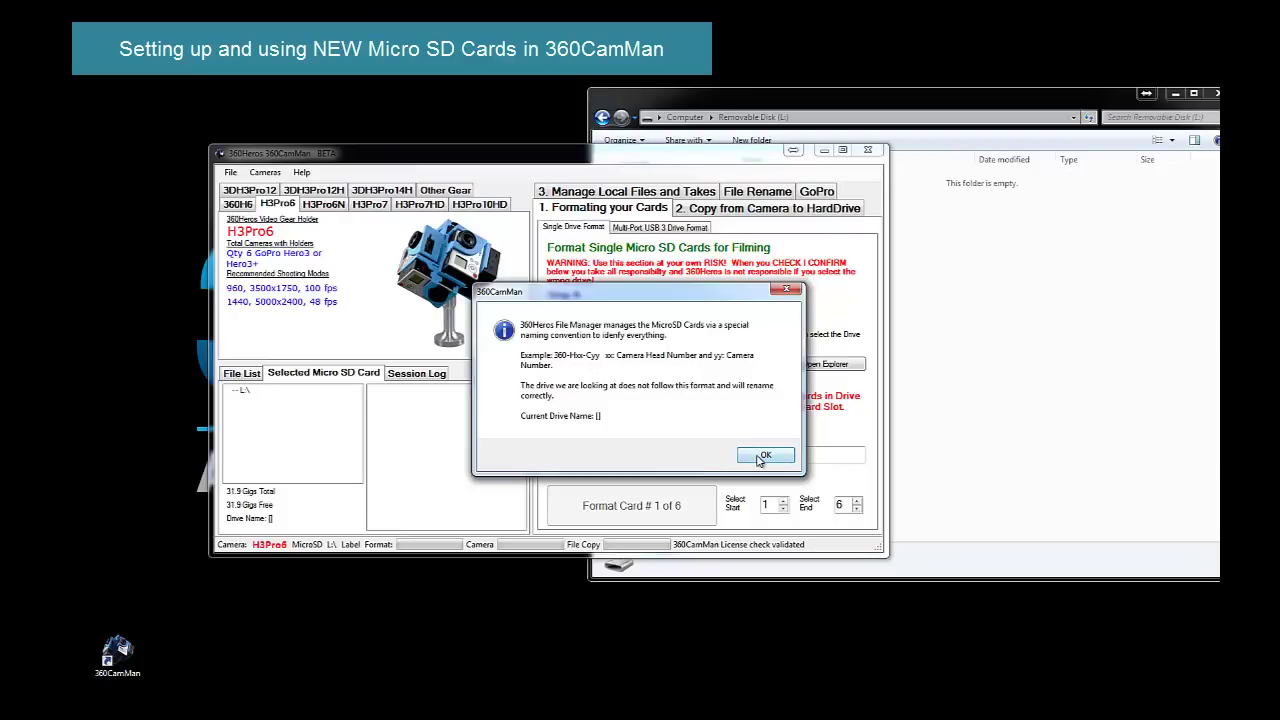
left_click(762, 456)
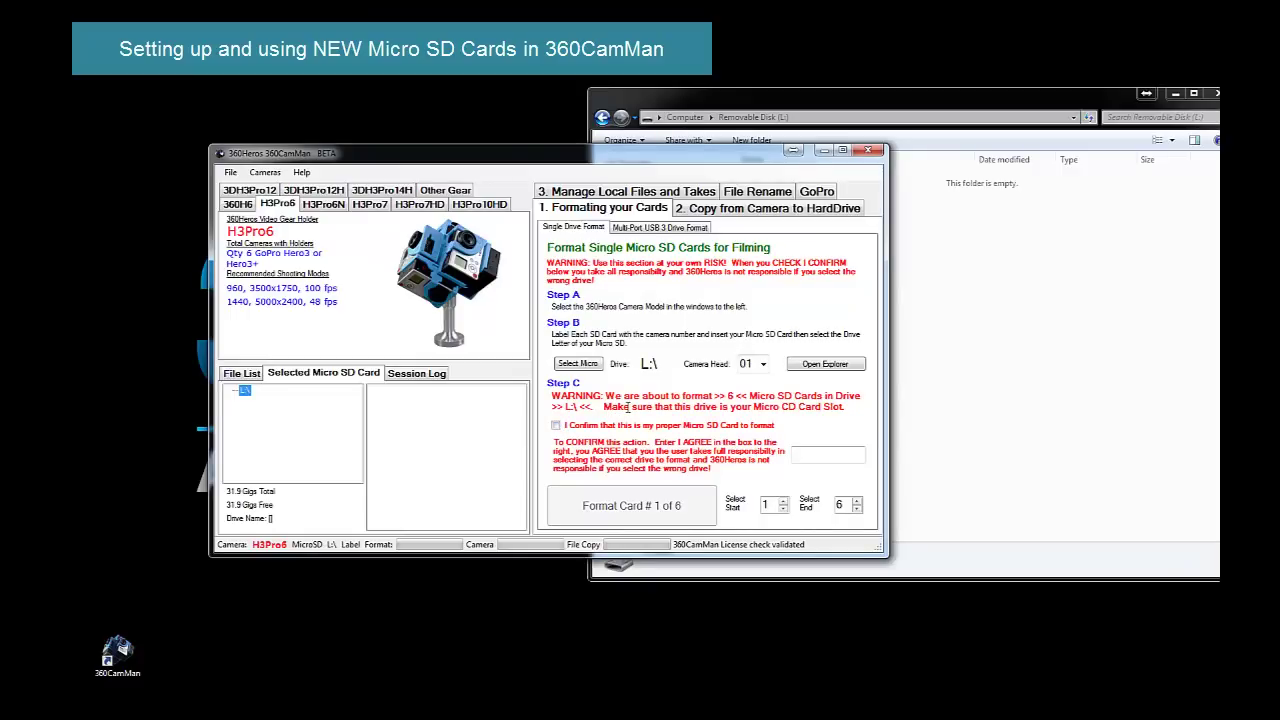
Step: Confirm that this is the proper micro SD card to format and enter I AGREE as the agreement text
left_click(556, 427)
left_click(814, 456)
type("I AGREE")
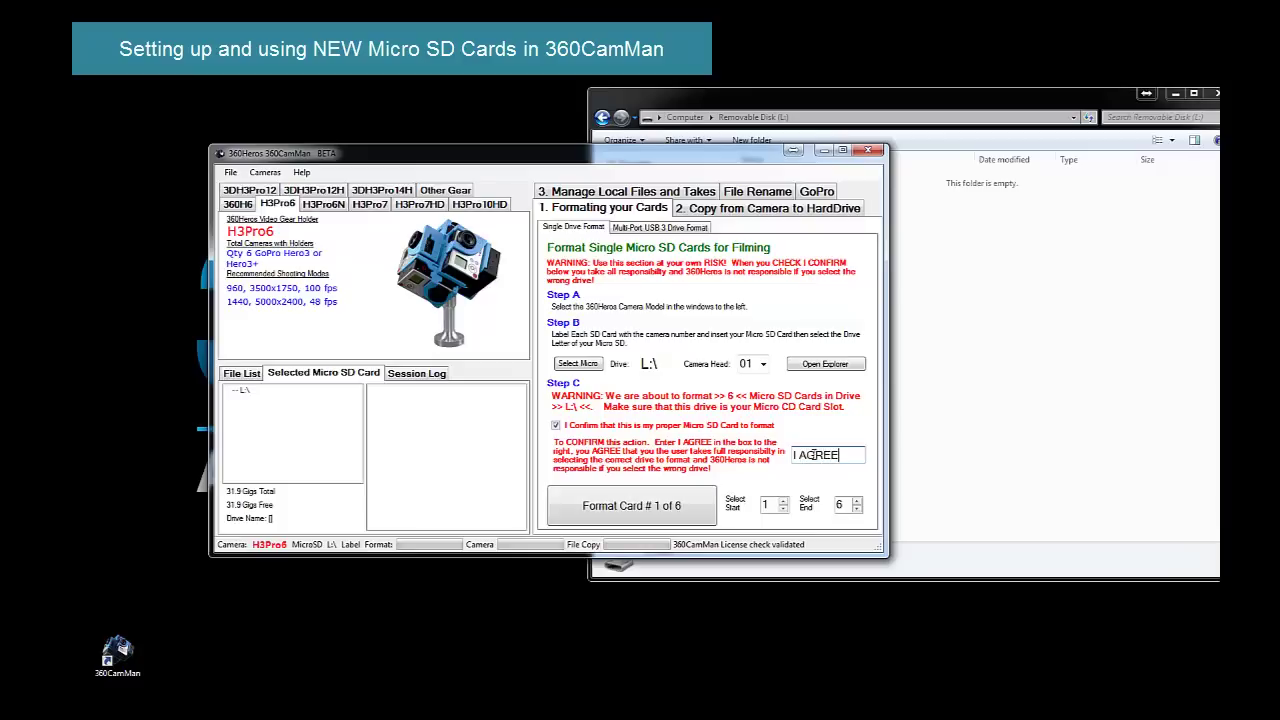
Step: Start the six-card format run and format card 1 of 6 in drive L:, accepting the naming and label notices
left_click(620, 522)
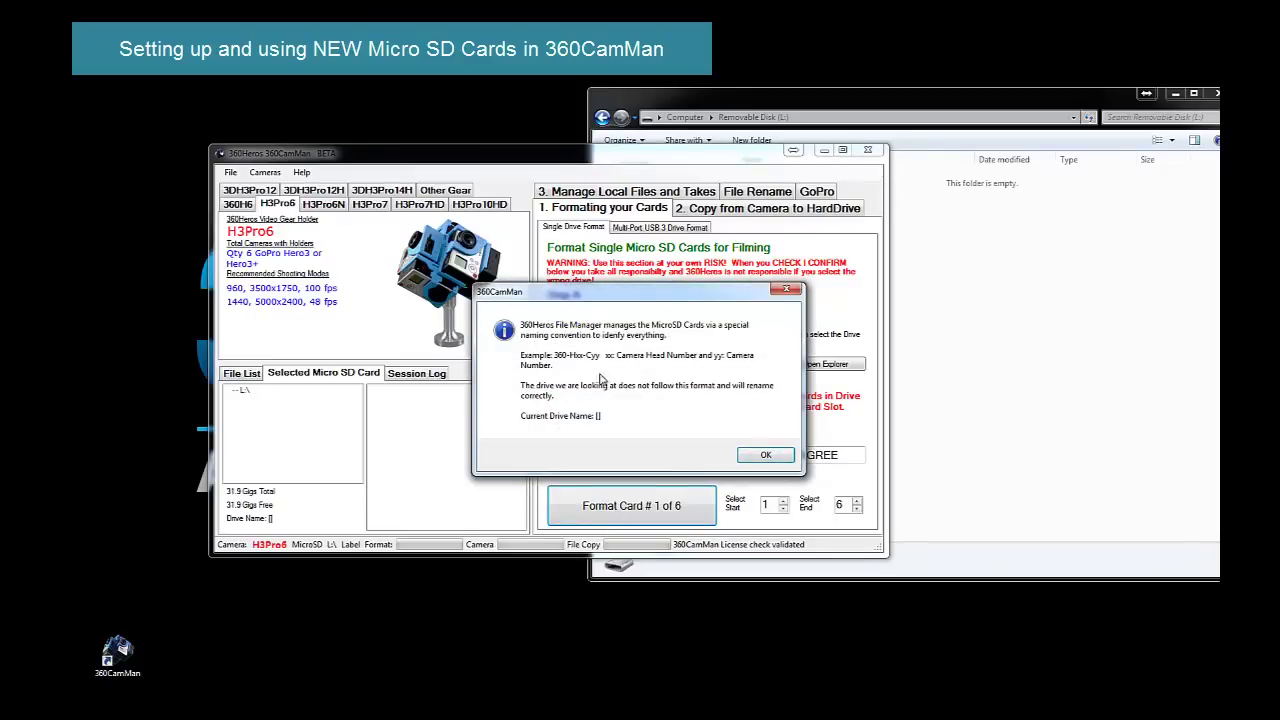
left_click(764, 455)
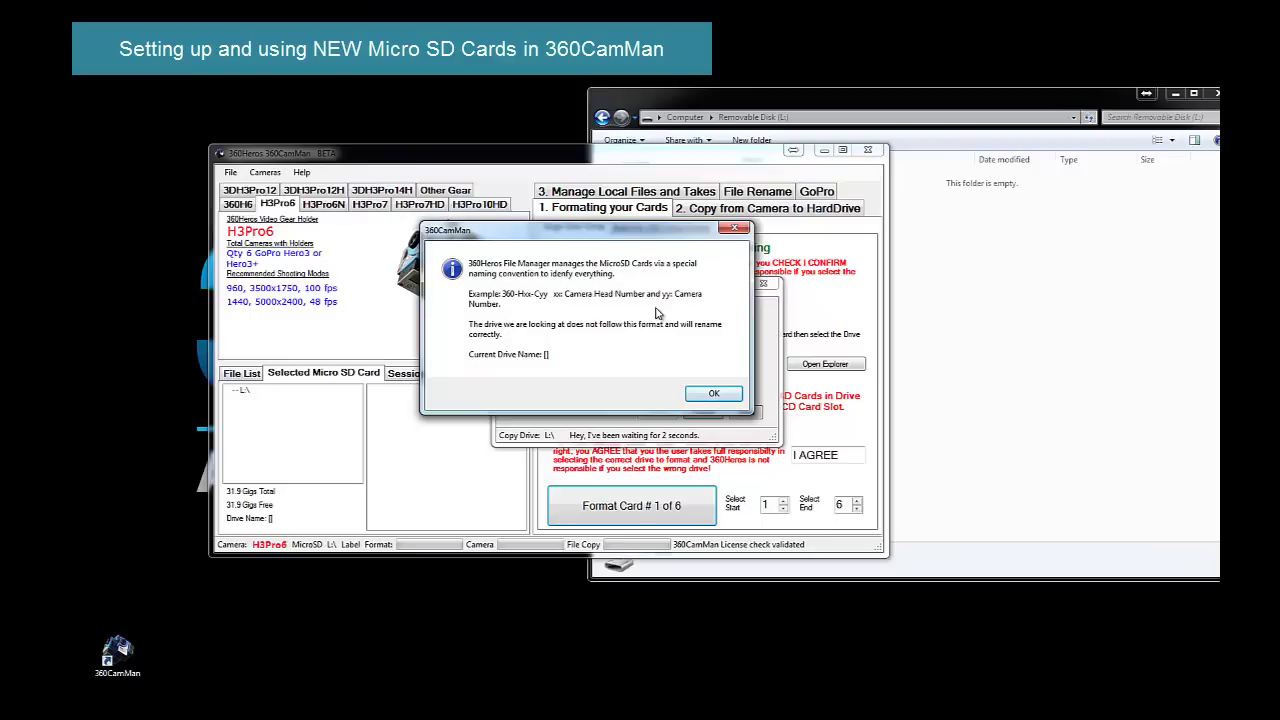
left_click(714, 393)
left_click(758, 456)
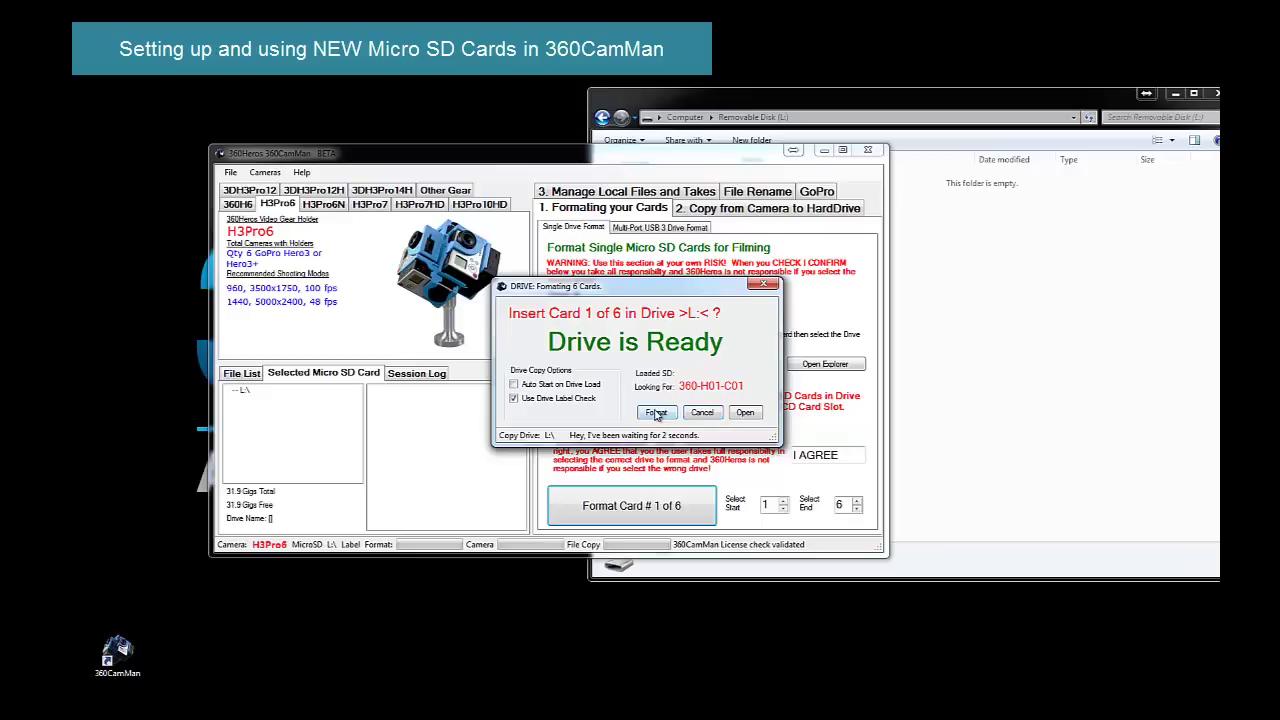
left_click(655, 413)
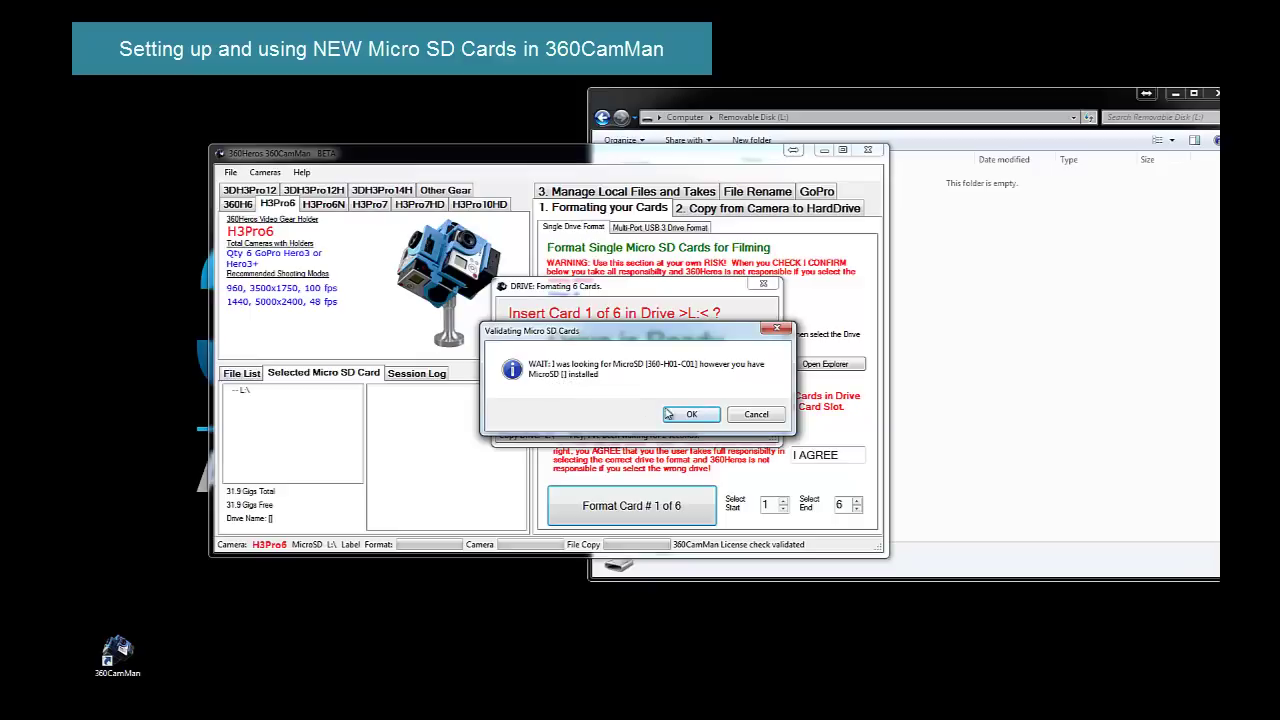
left_click(691, 415)
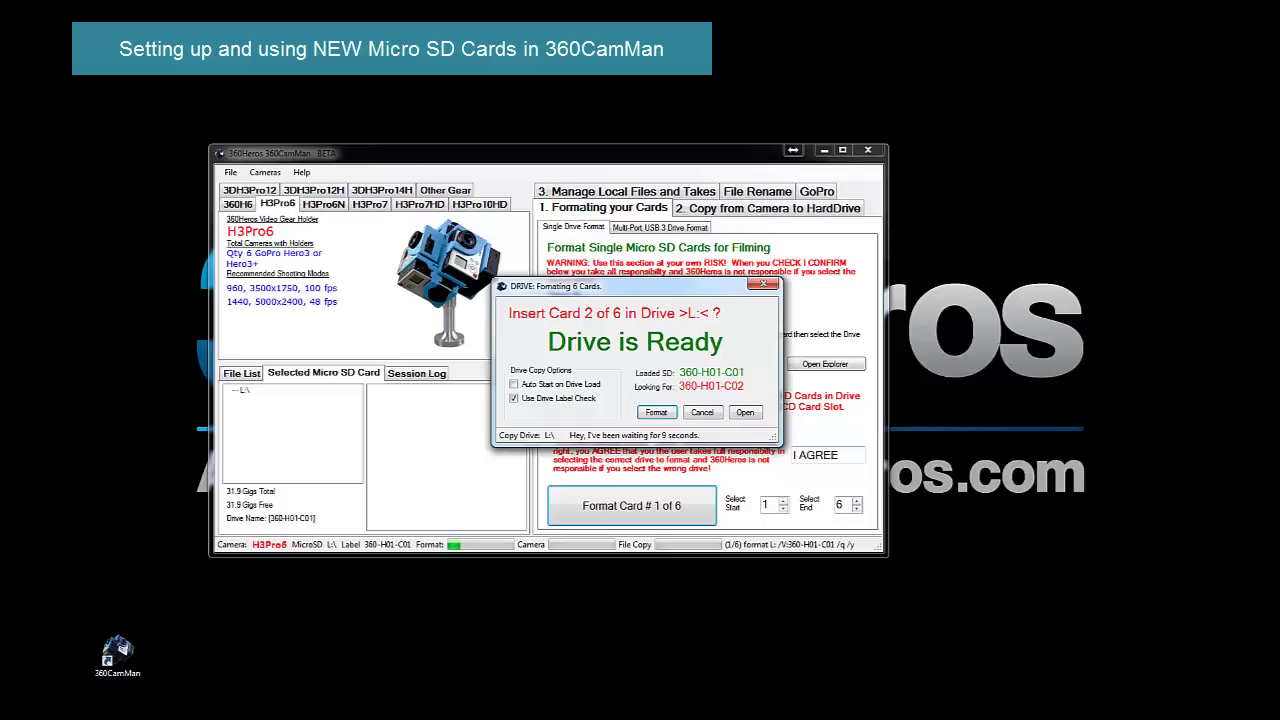
Step: Open a file explorer window, narrow it and place it beside 360CamMan so the drive list stays in view
key("super+e")
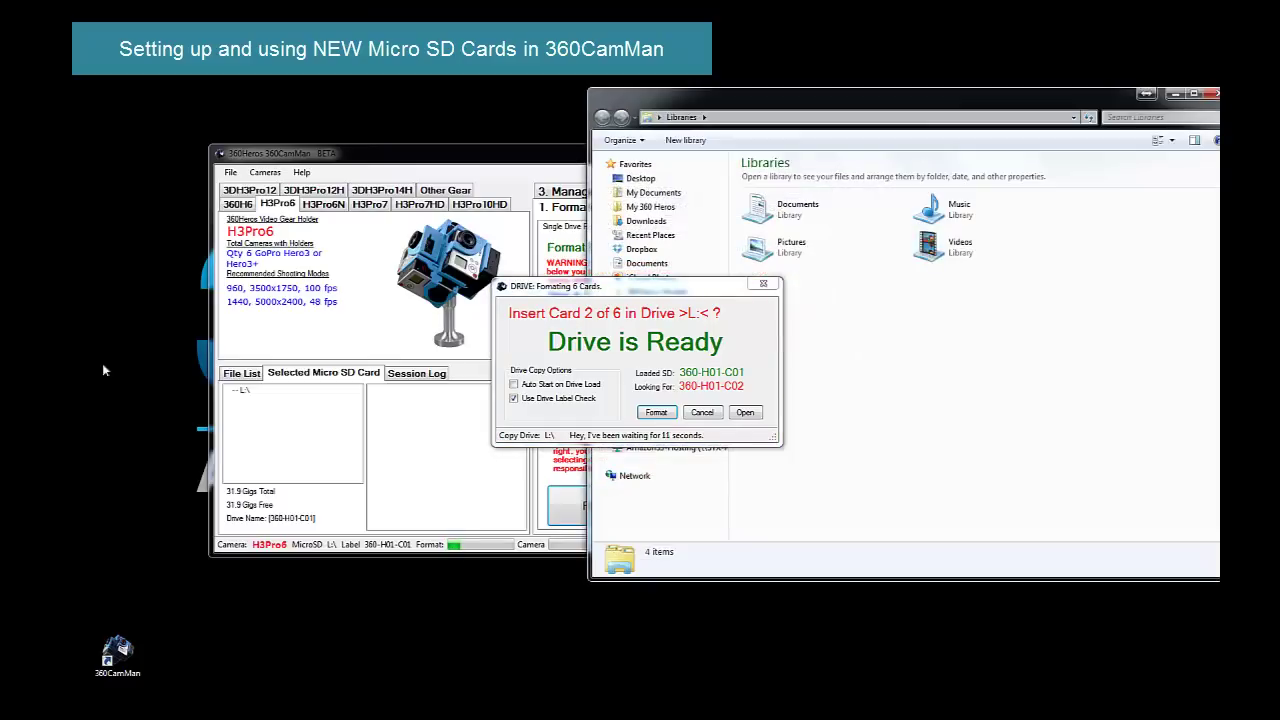
left_click_drag(858, 103, 898, 184)
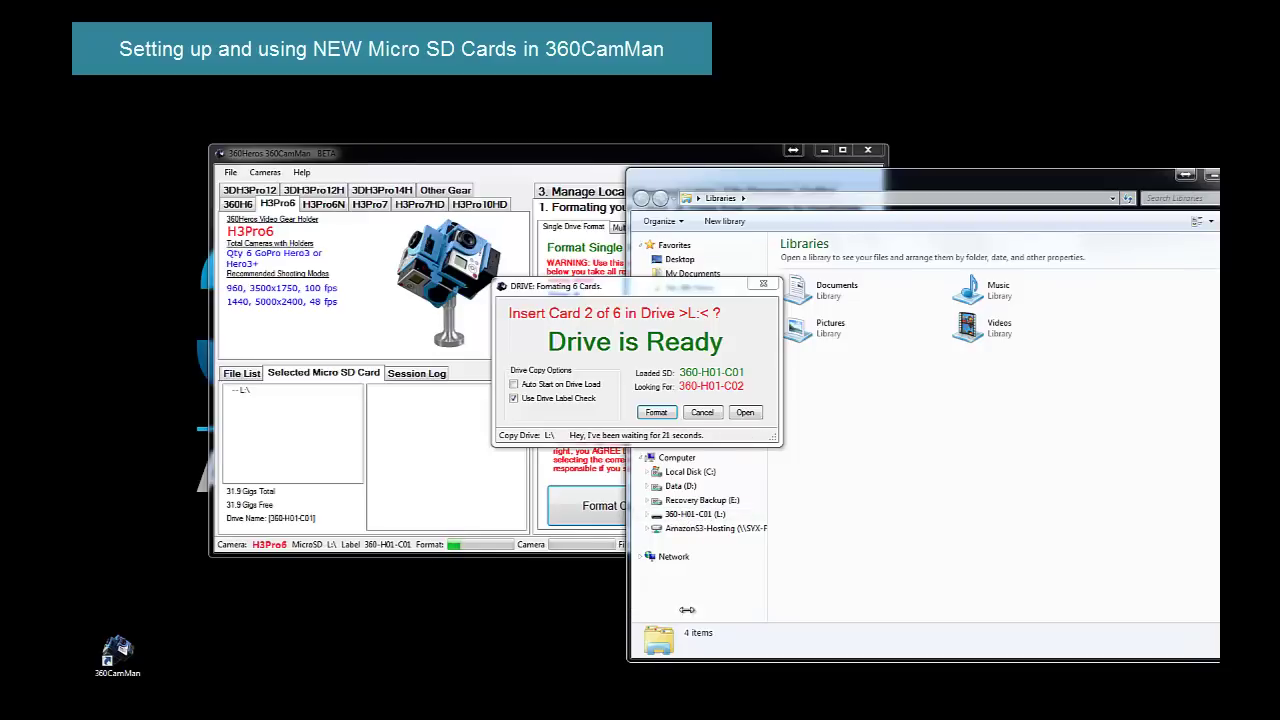
left_click_drag(628, 610, 900, 612)
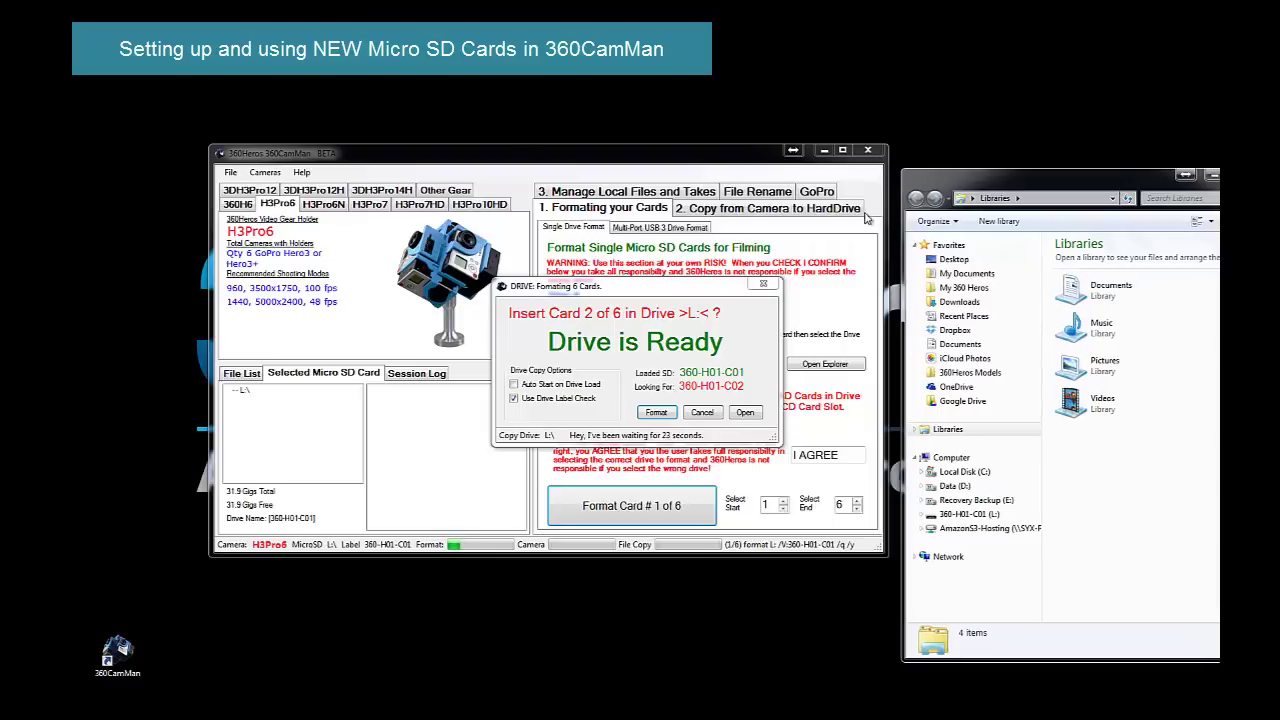
left_click_drag(1011, 177, 1003, 154)
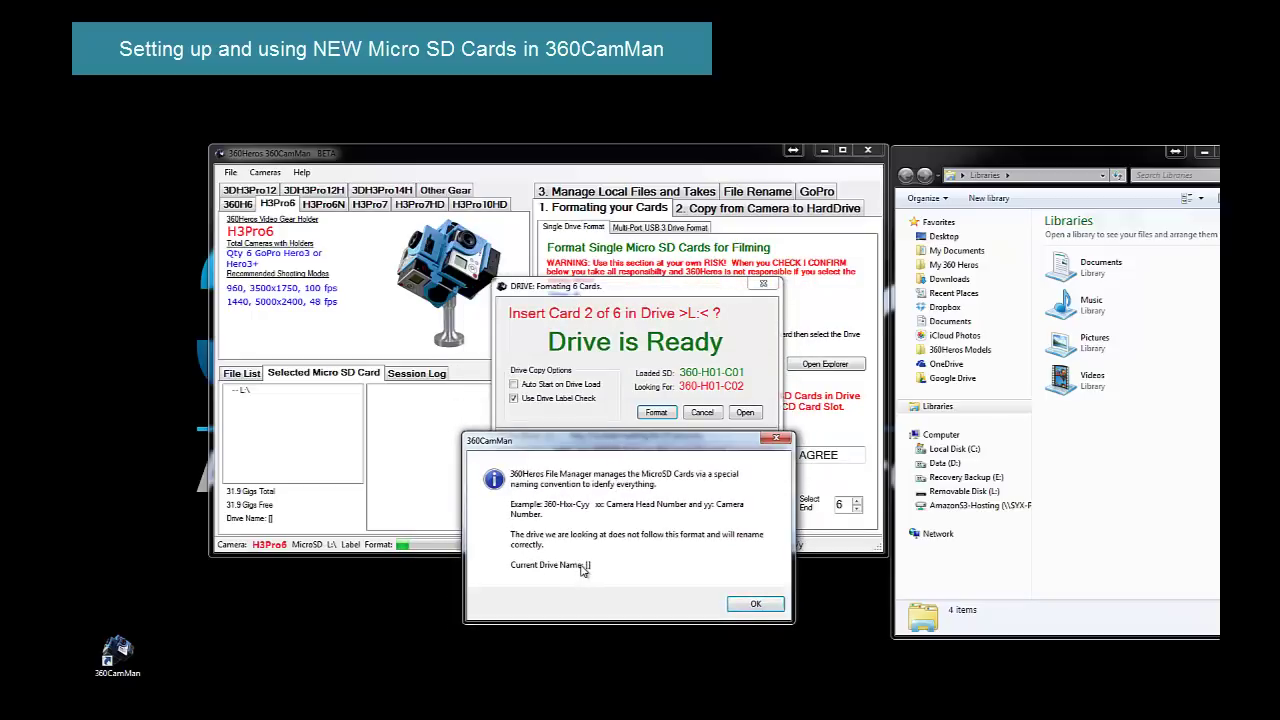
Step: Format card 2 of 6 in drive L: despite the label mismatch, and display the computer's drives in the file explorer
left_click(757, 605)
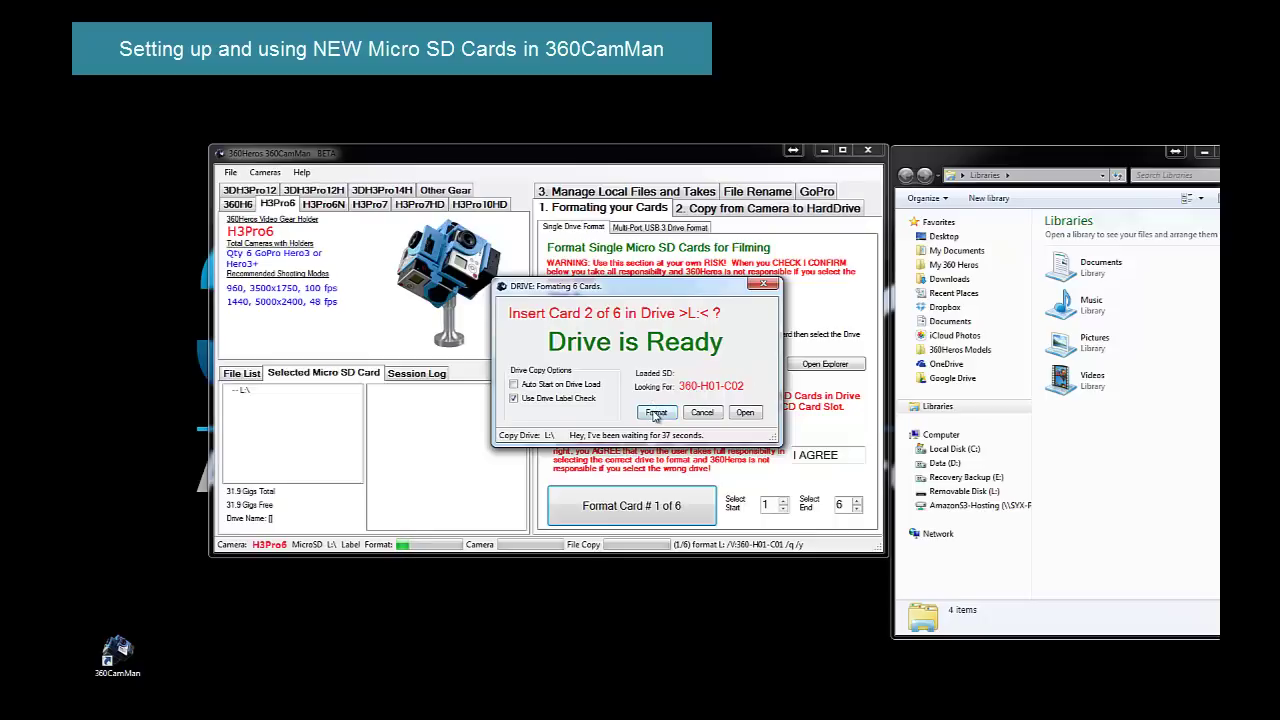
left_click(656, 413)
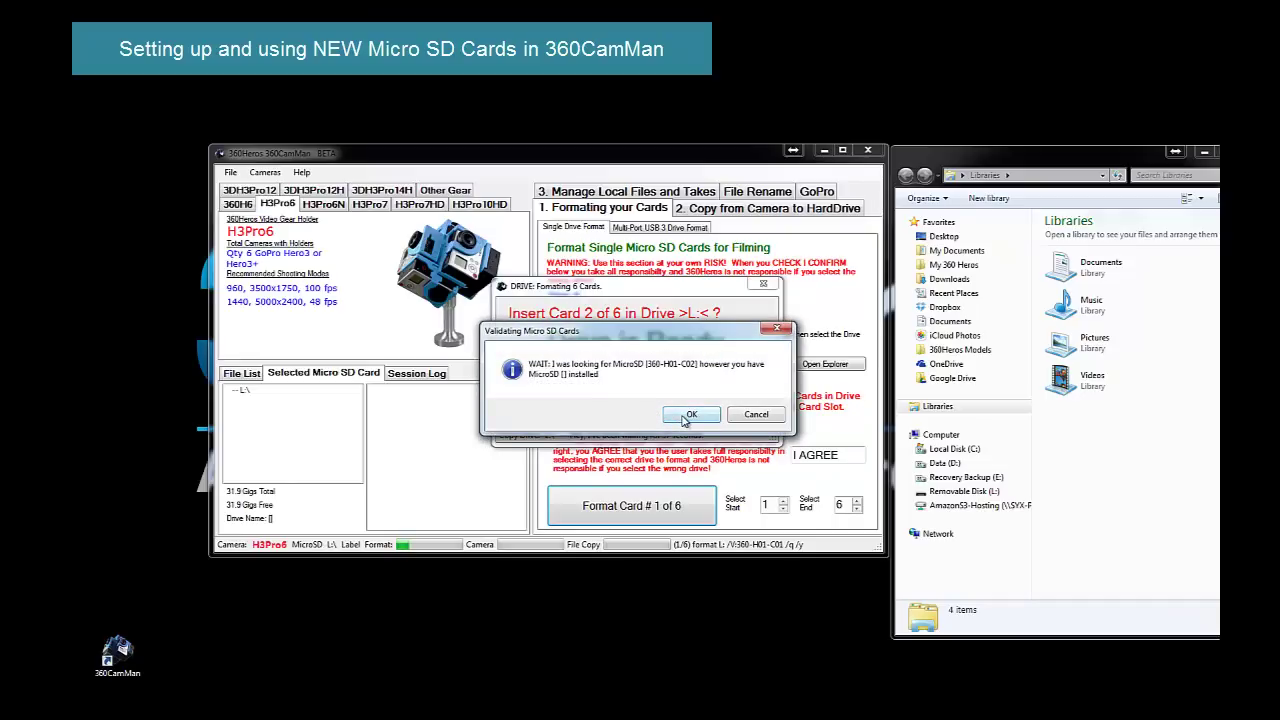
left_click(689, 414)
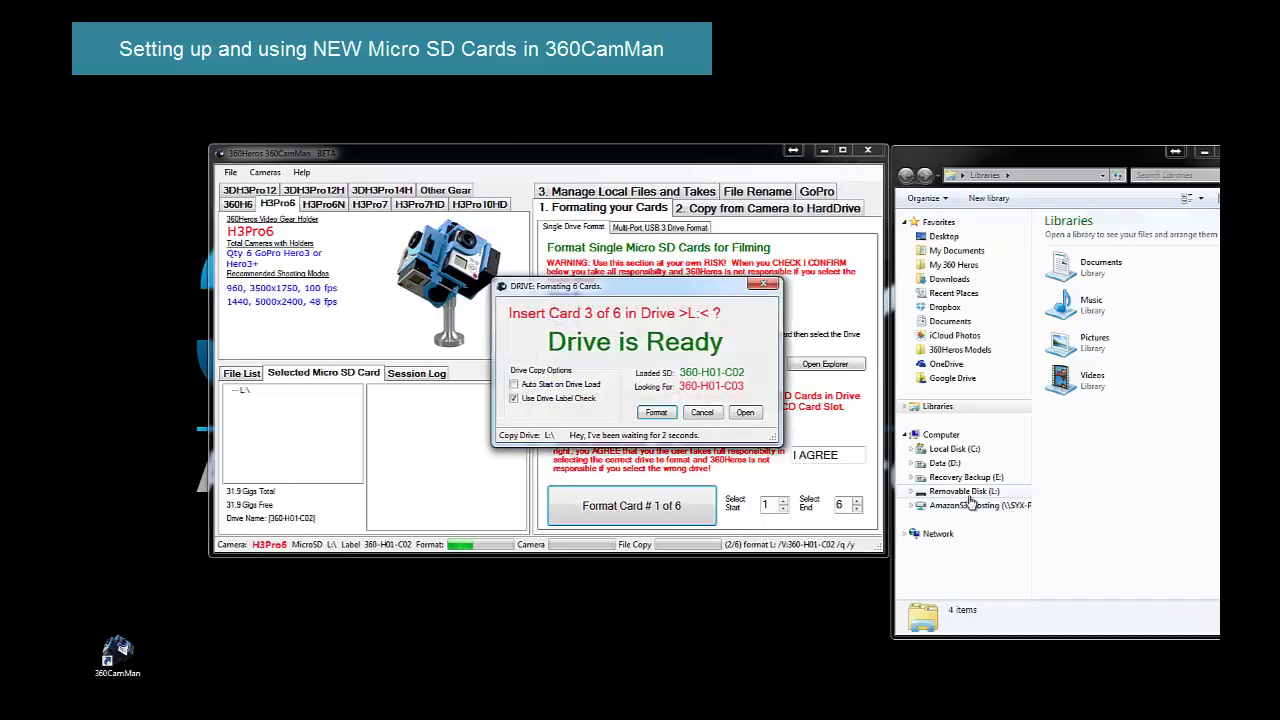
left_click(1060, 527)
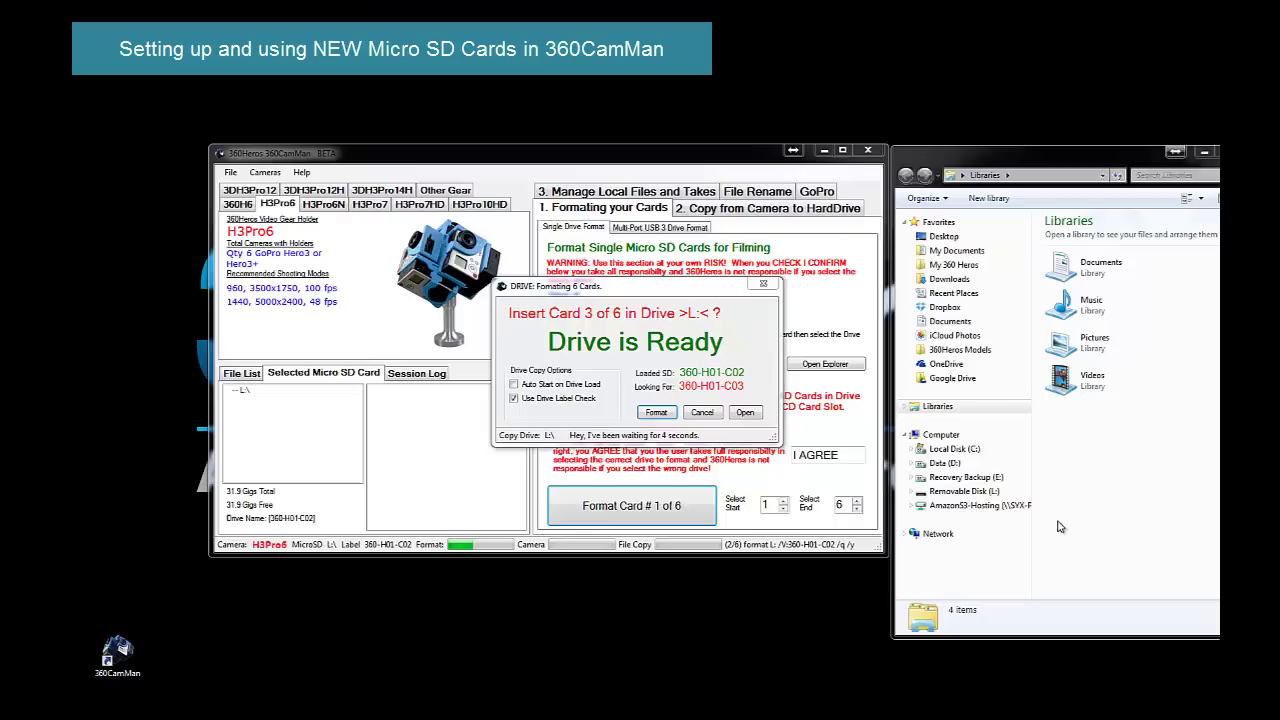
left_click(938, 436)
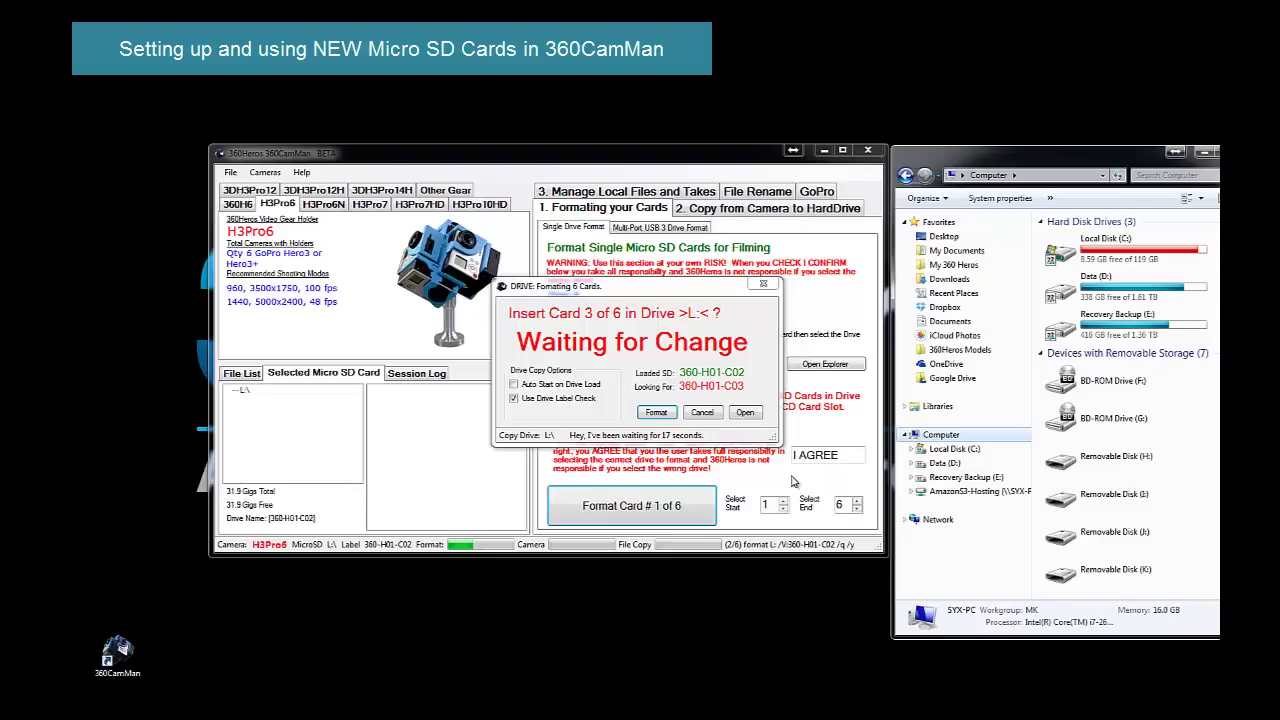
Step: Format card 3 of 6 in drive L:, accepting the label mismatch
left_click(652, 413)
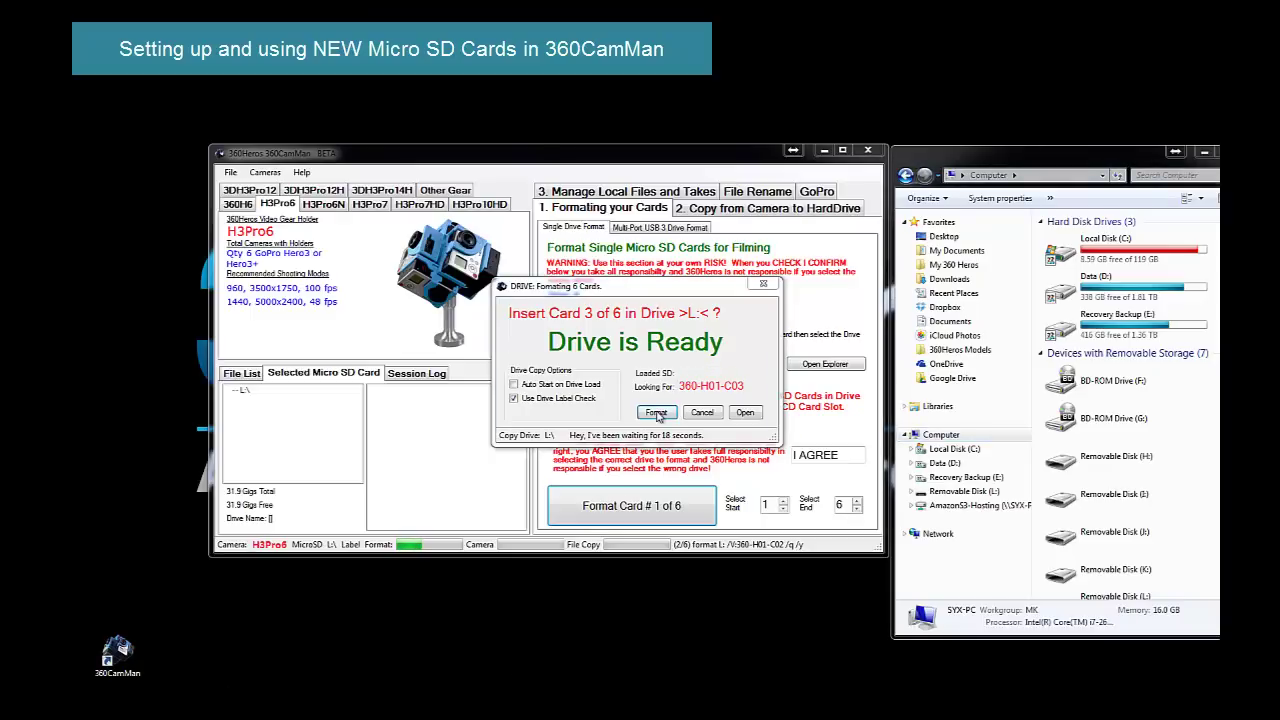
left_click(657, 415)
left_click(678, 416)
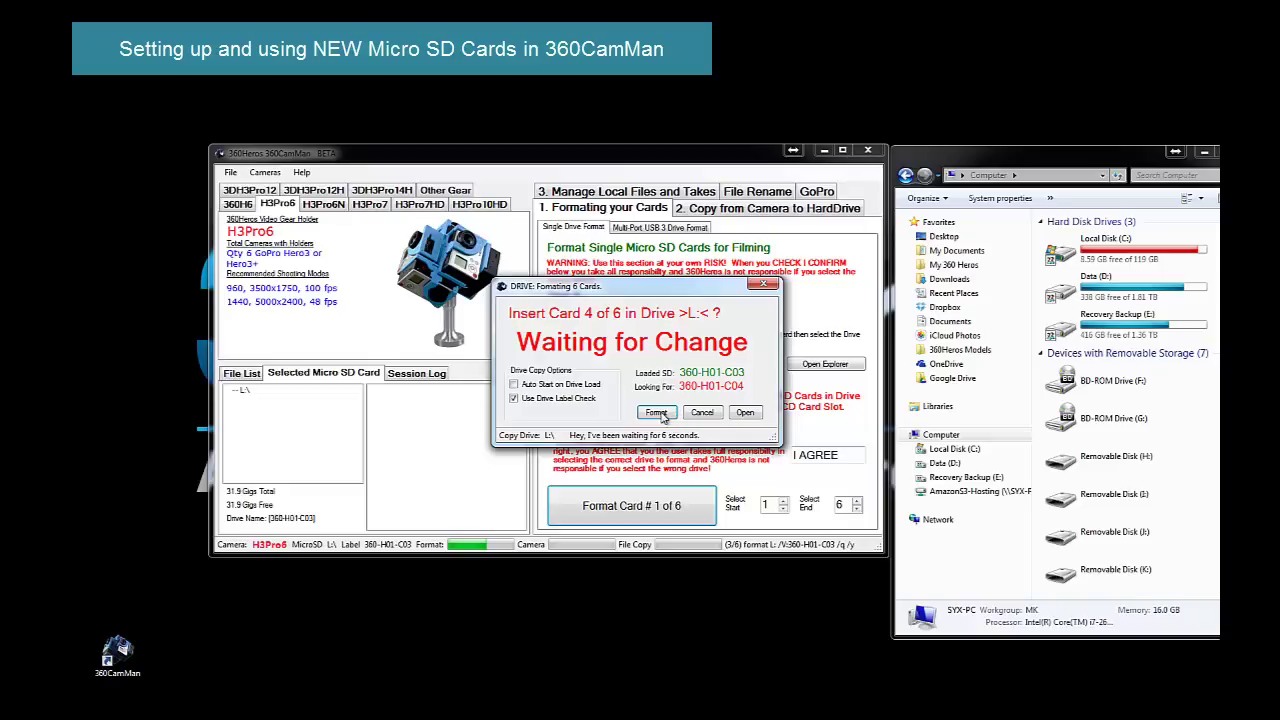
Step: Format card 4 of 6 in drive L:, accepting the naming notice and the label mismatch
left_click(656, 418)
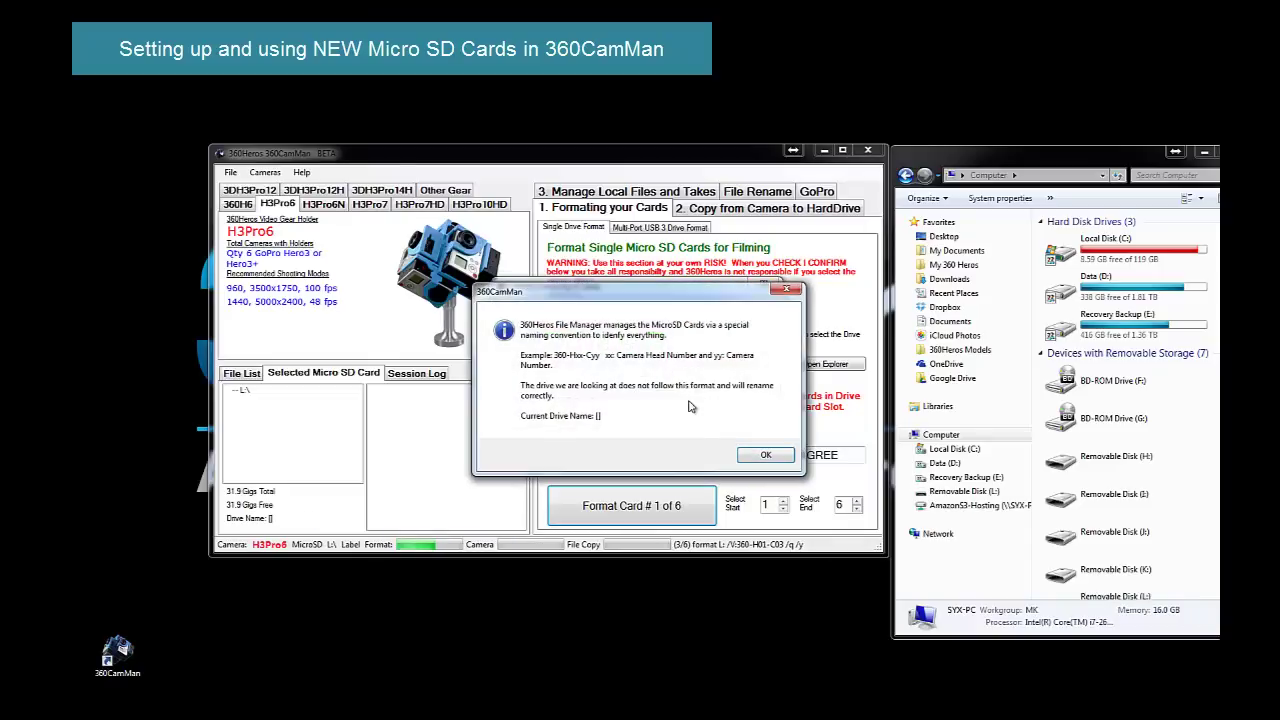
left_click(757, 464)
left_click(657, 413)
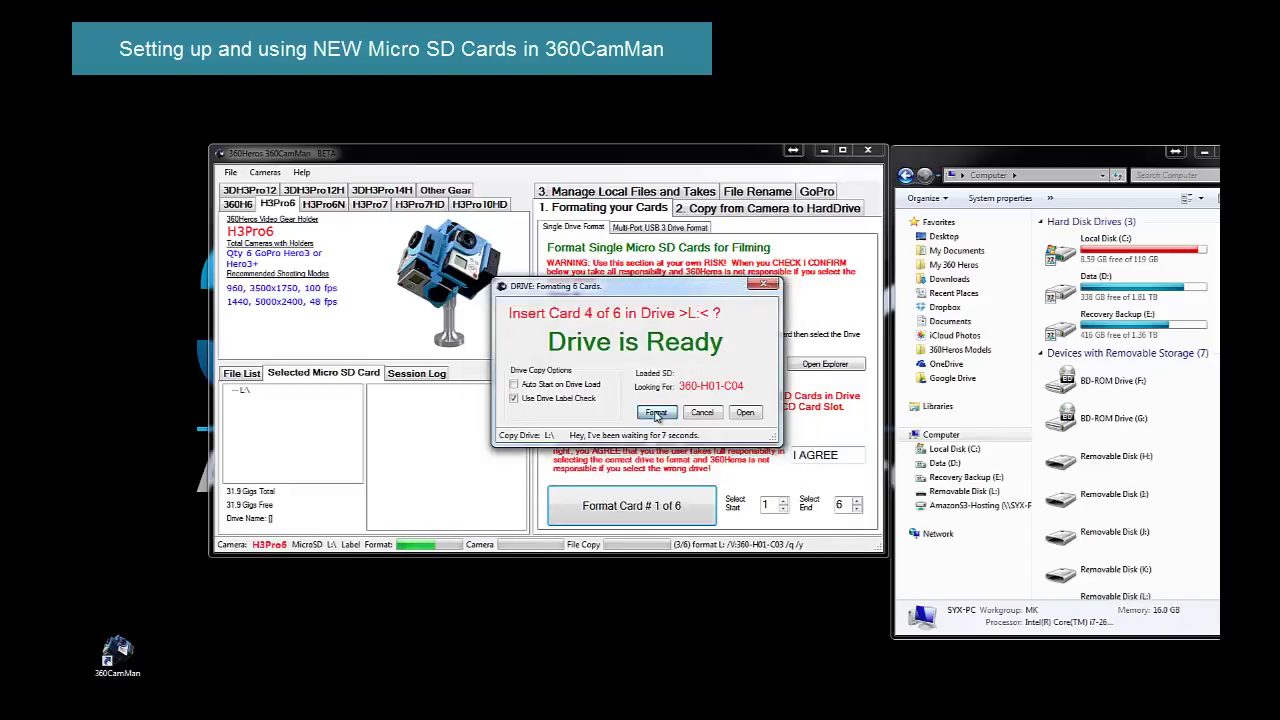
left_click(686, 412)
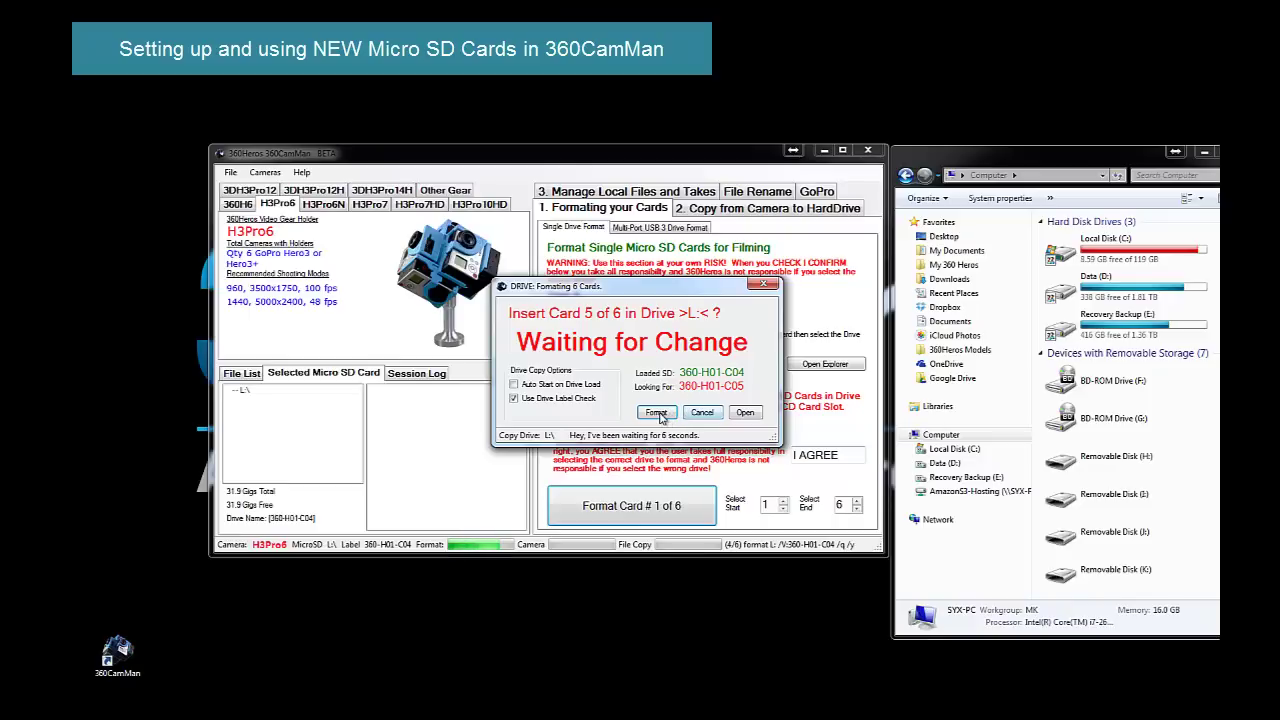
Step: Format card 5 of 6 in drive L:, accepting the naming notice and the label mismatch
left_click(656, 413)
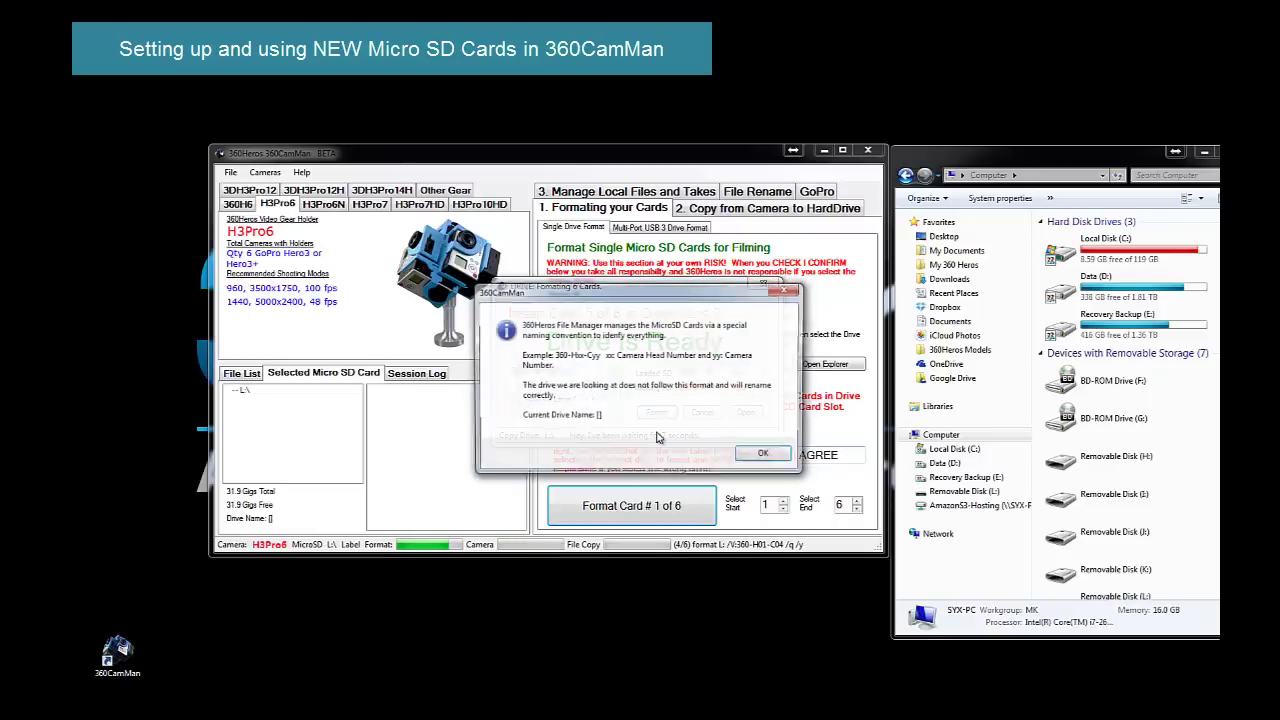
left_click(770, 466)
left_click(656, 413)
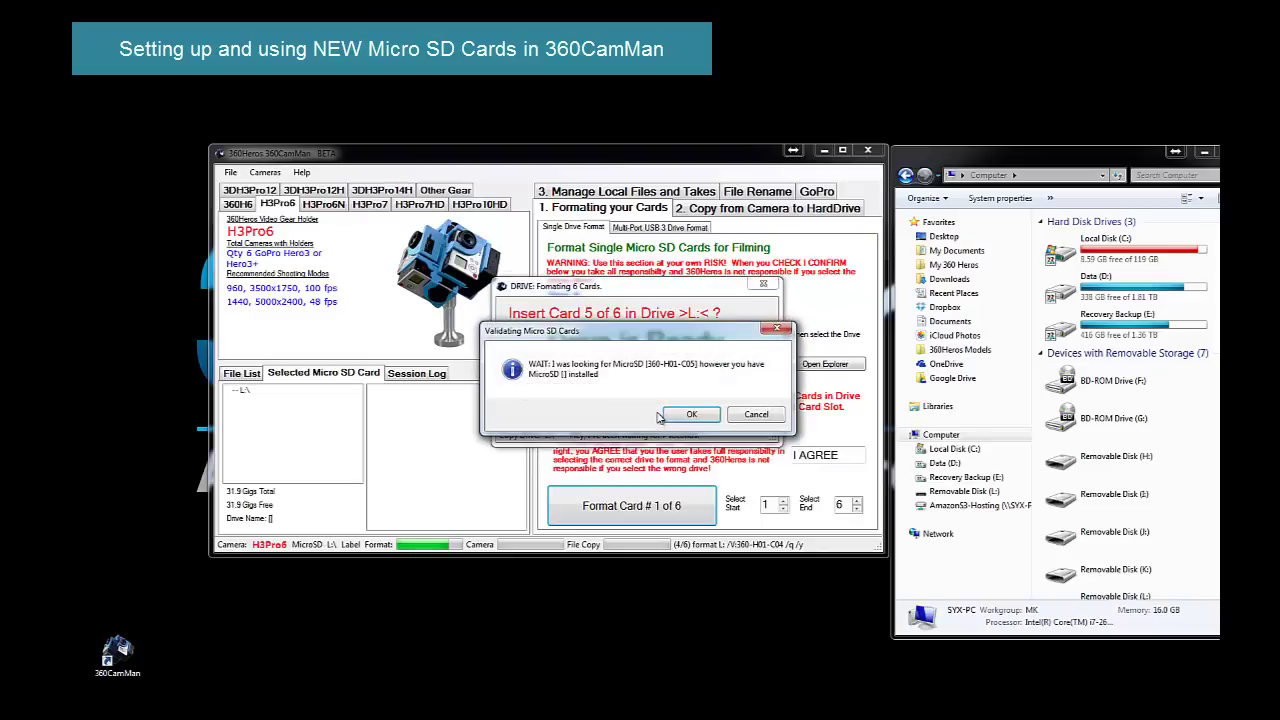
left_click(689, 416)
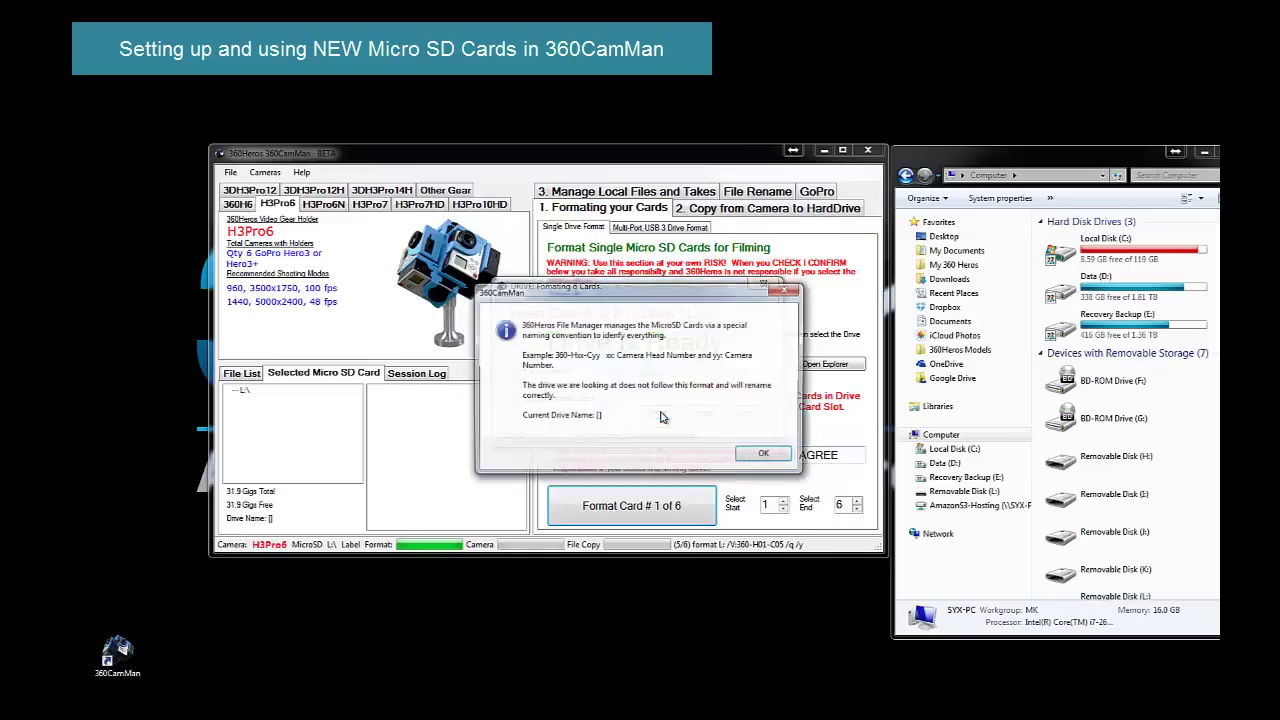
Step: Format card 6 of 6 in drive L:, accepting the naming notice and the label mismatch, and switch to the file explorer
left_click(763, 453)
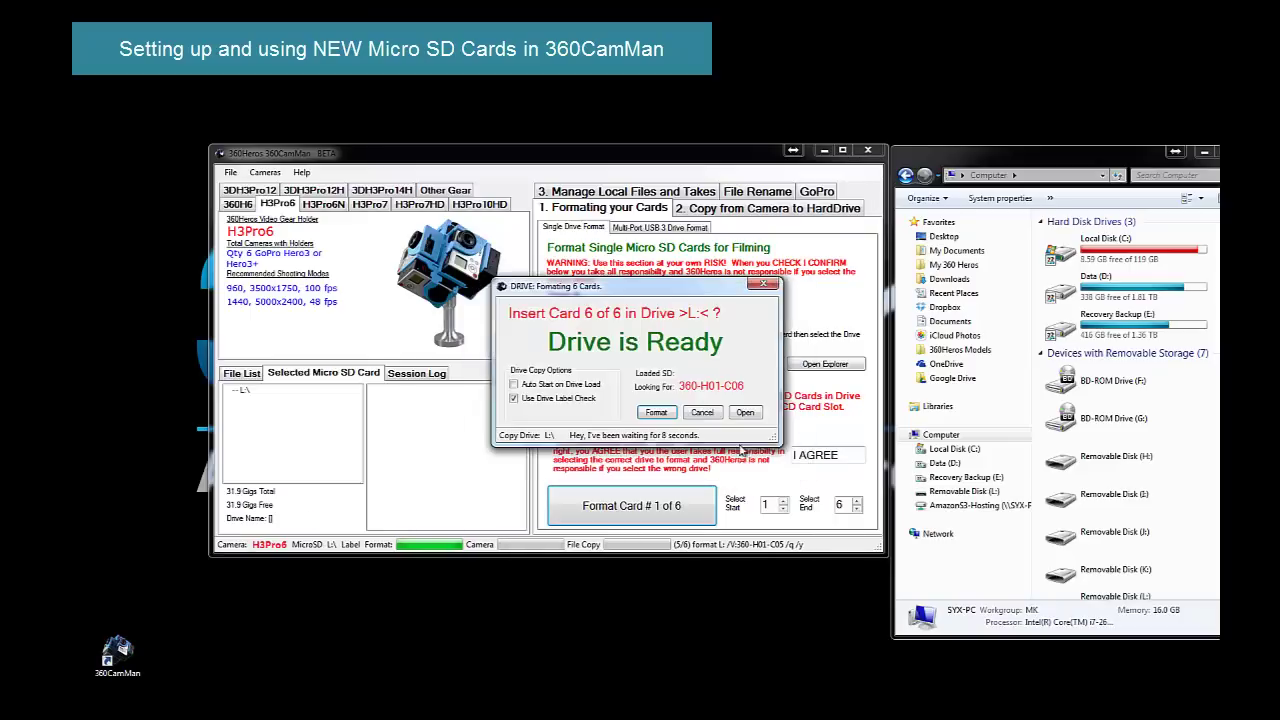
left_click(664, 414)
left_click(686, 410)
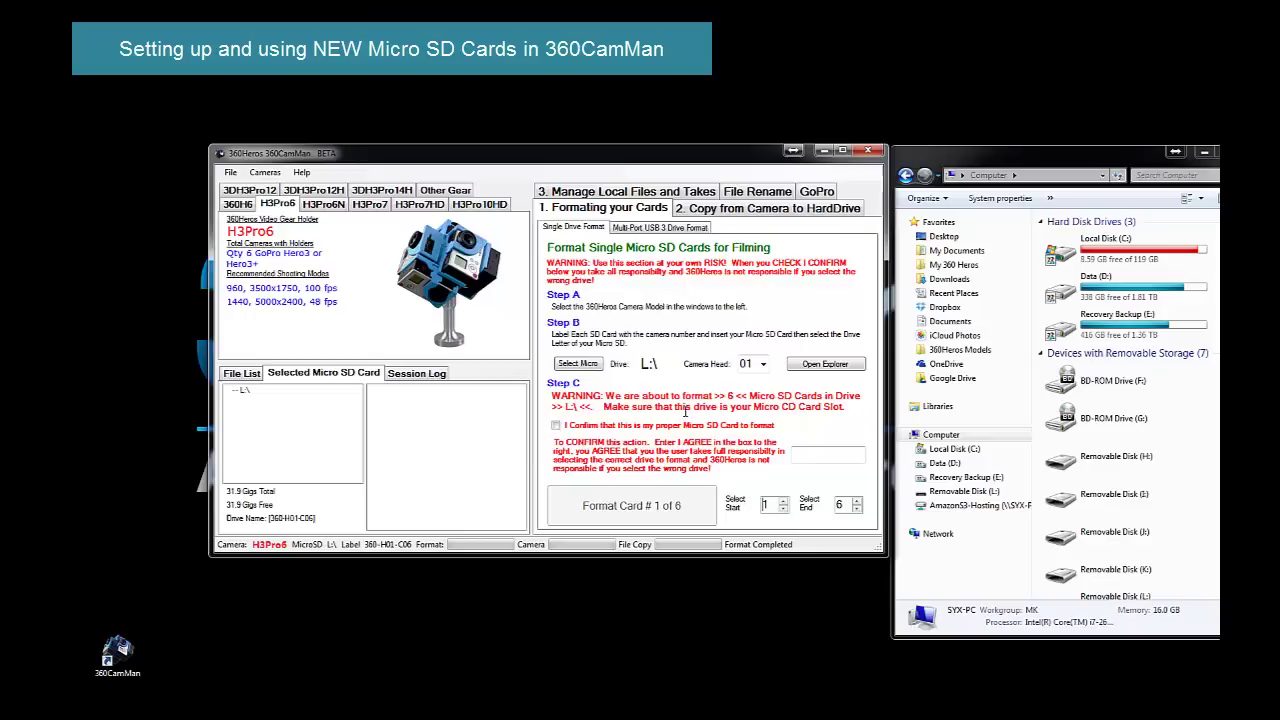
left_click(1036, 160)
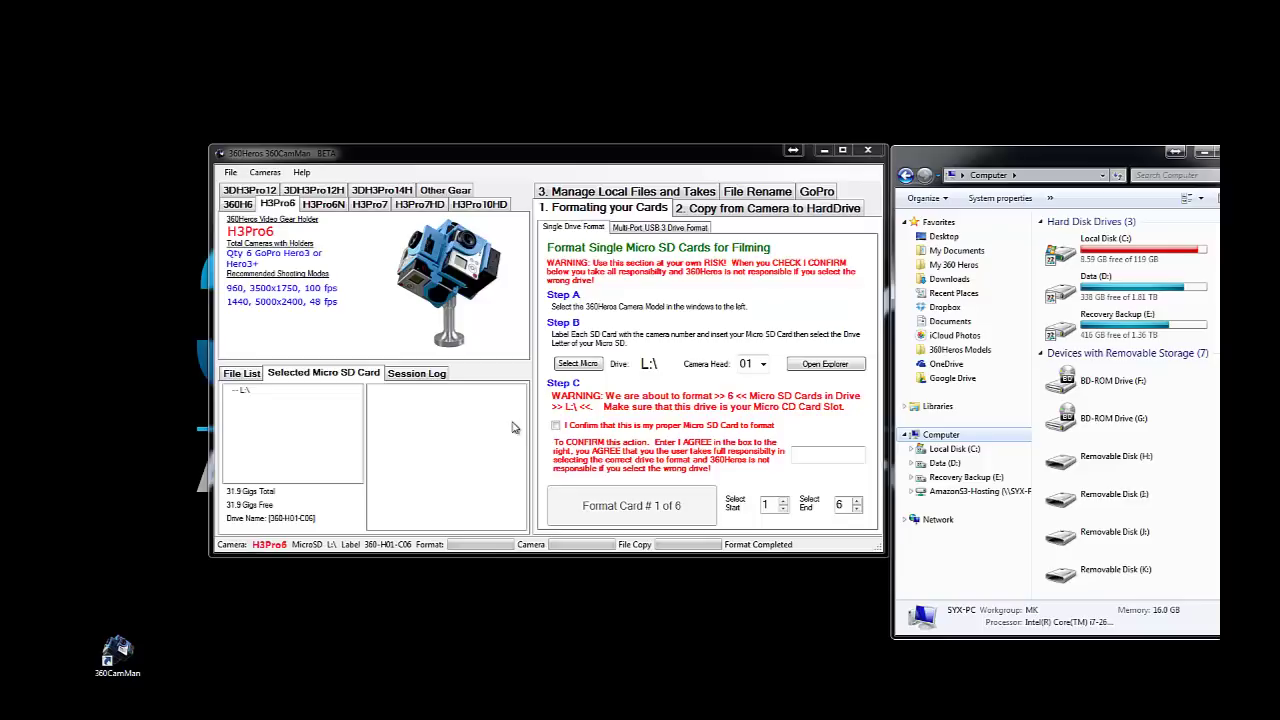
Step: Confirm the proper micro SD card, enter I AGREE as consent, and start a new formatting run for cards 1 to 6
left_click(557, 428)
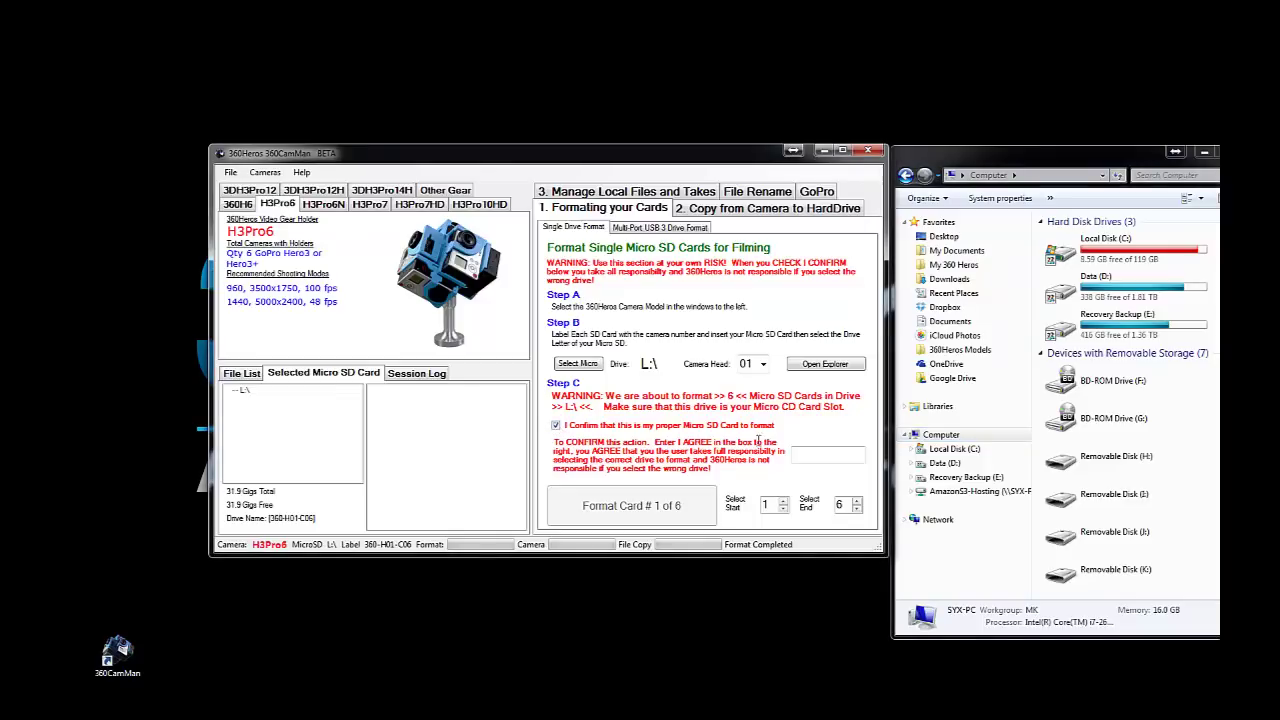
left_click(797, 454)
type("I AGREE")
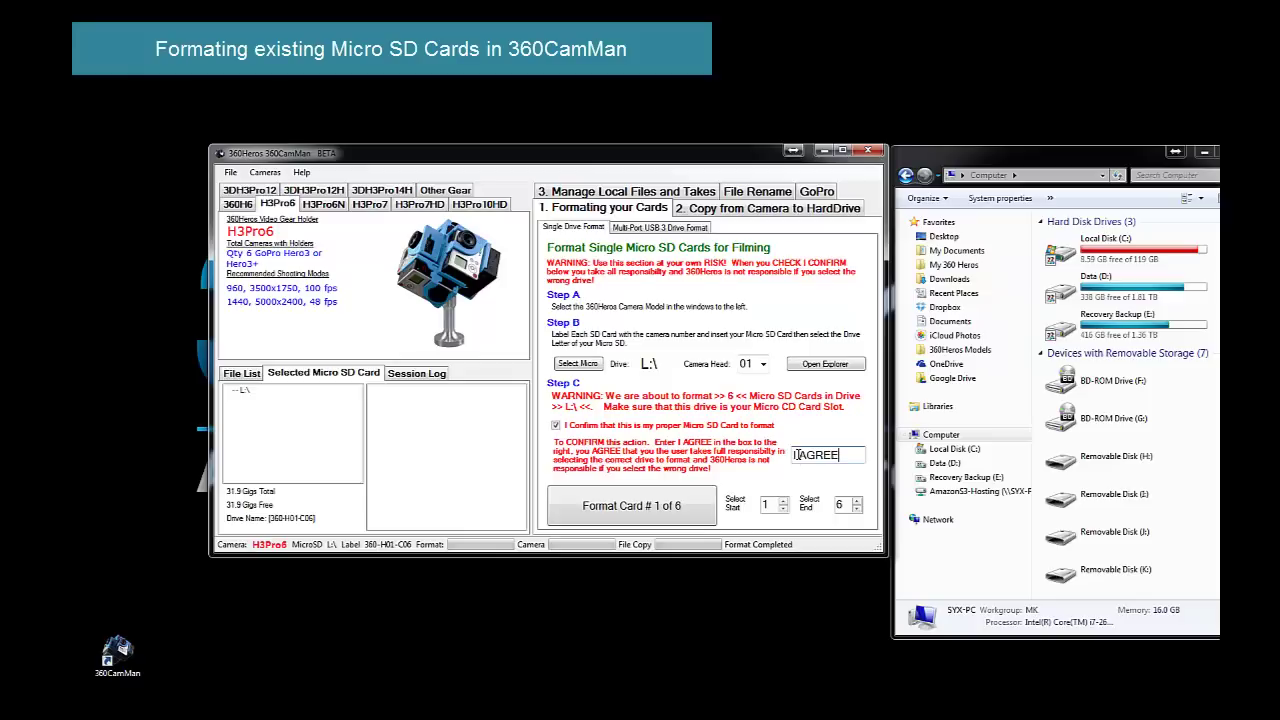
left_click(634, 510)
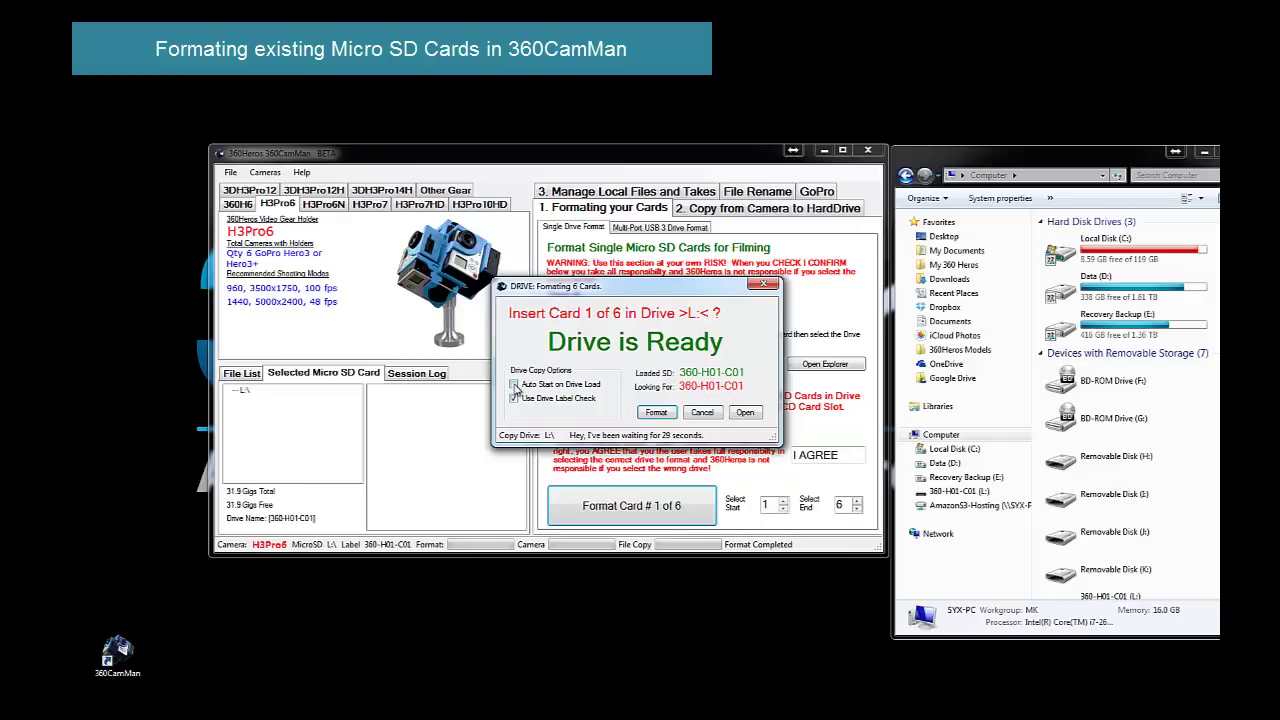
Step: Format existing card 1 of 6 in drive L:, and enable automatic start on drive load for card 2
left_click(656, 412)
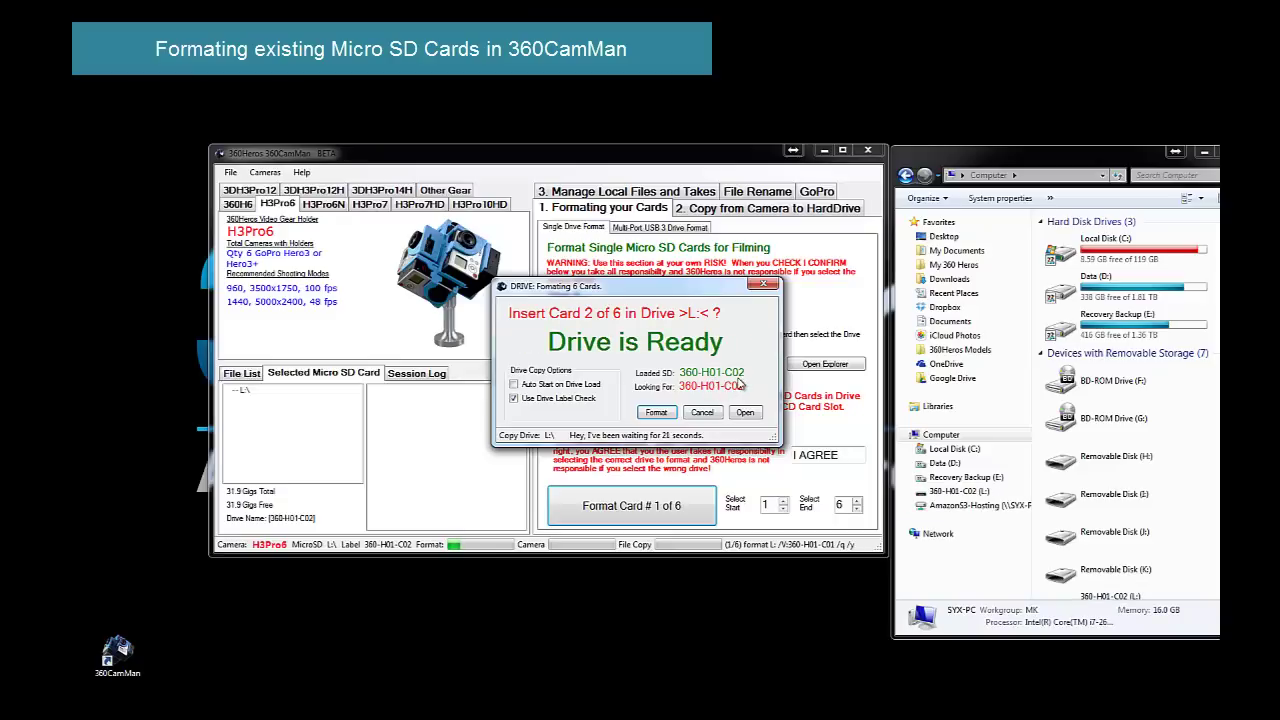
left_click(514, 385)
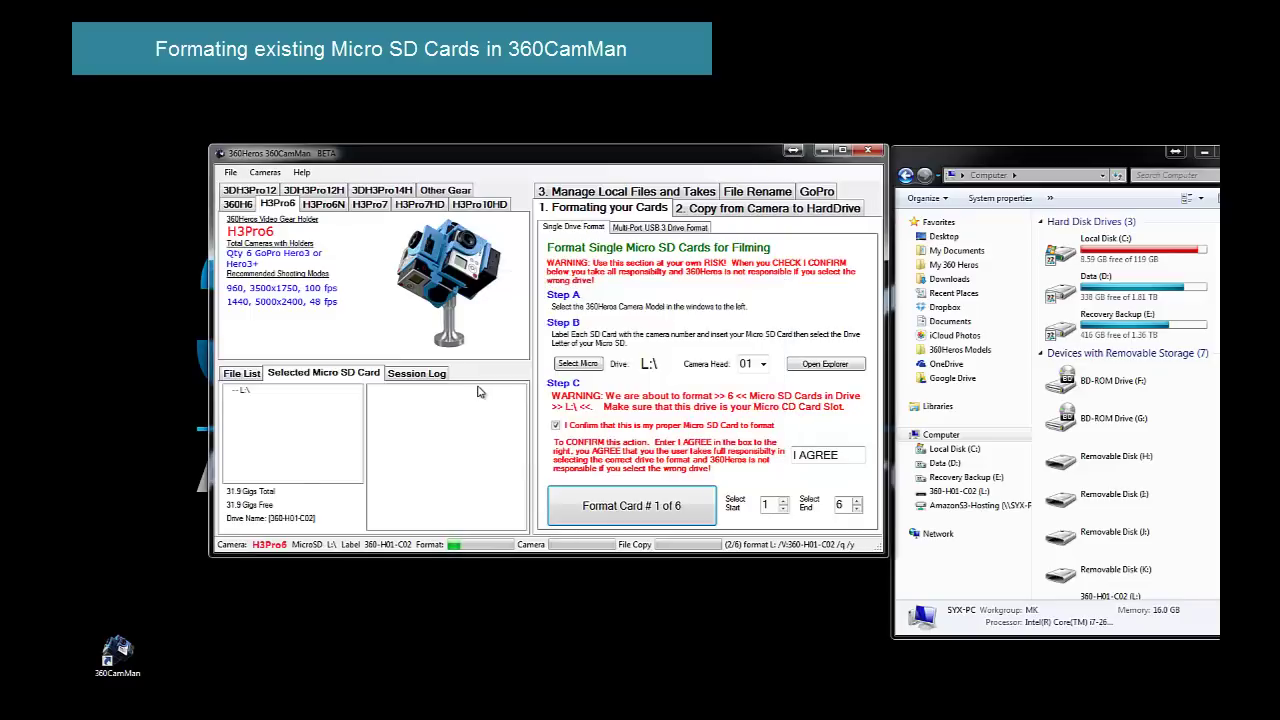